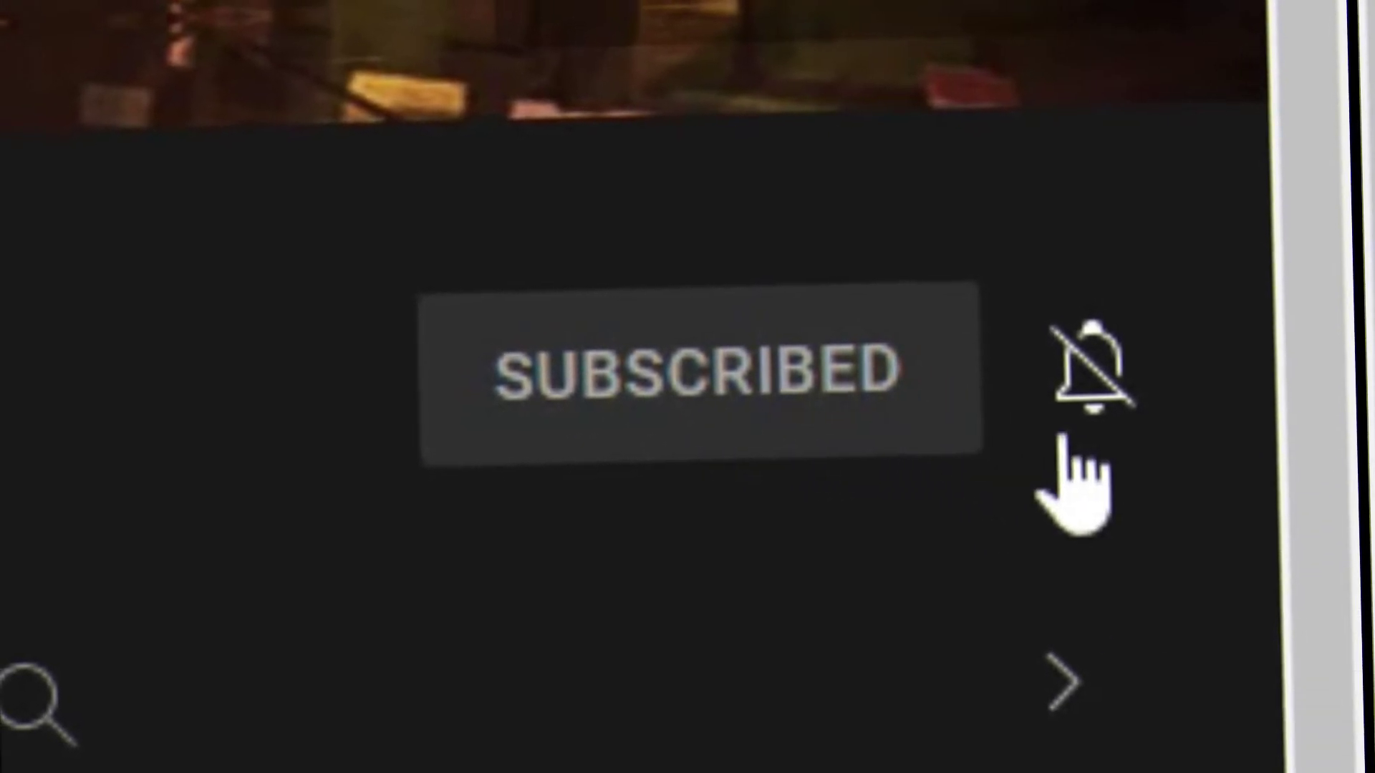
left_click(1083, 376)
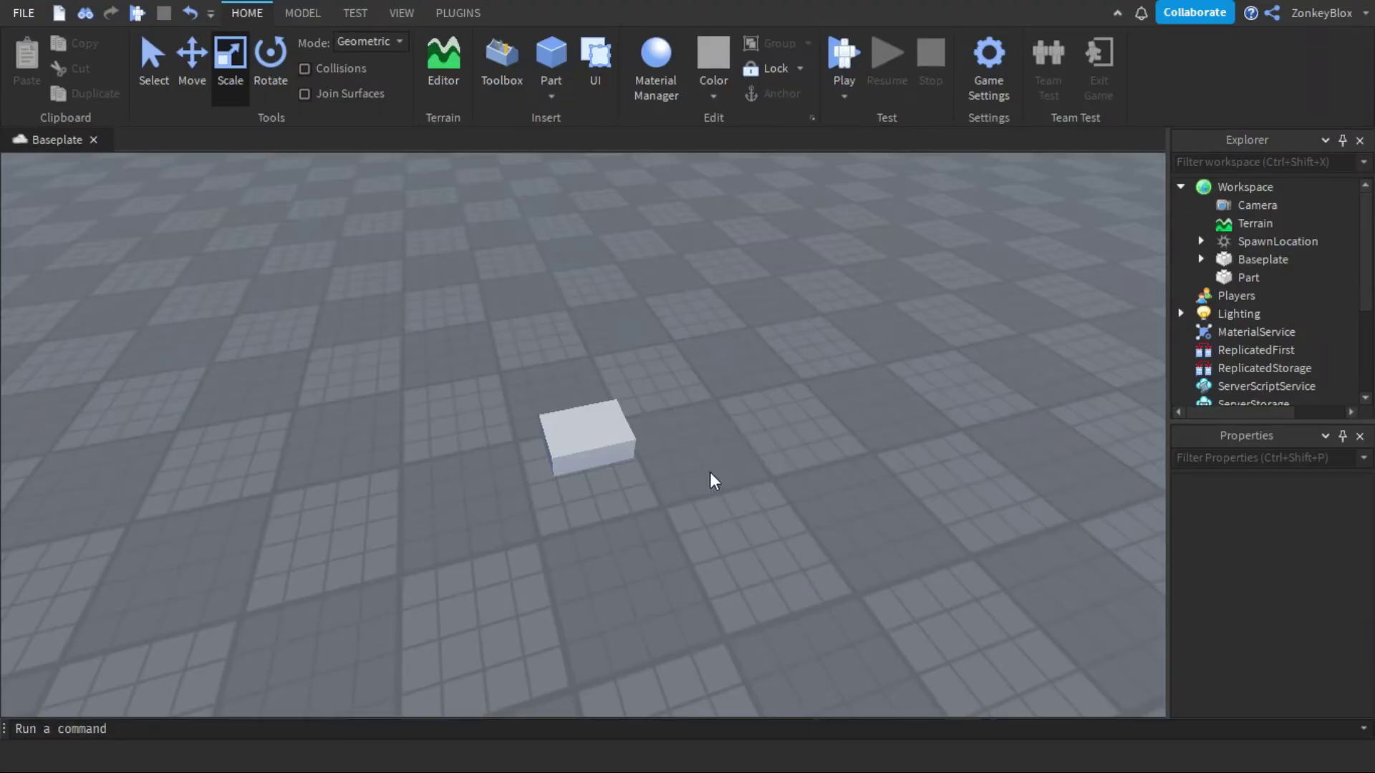
Step: Select the part on the baseplate and scale it into a wide, flat, square base for the lamp
right_click_drag(710, 481, 593, 384)
left_click(603, 382)
scroll(615, 385, "up", 5)
right_click_drag(737, 373, 774, 251)
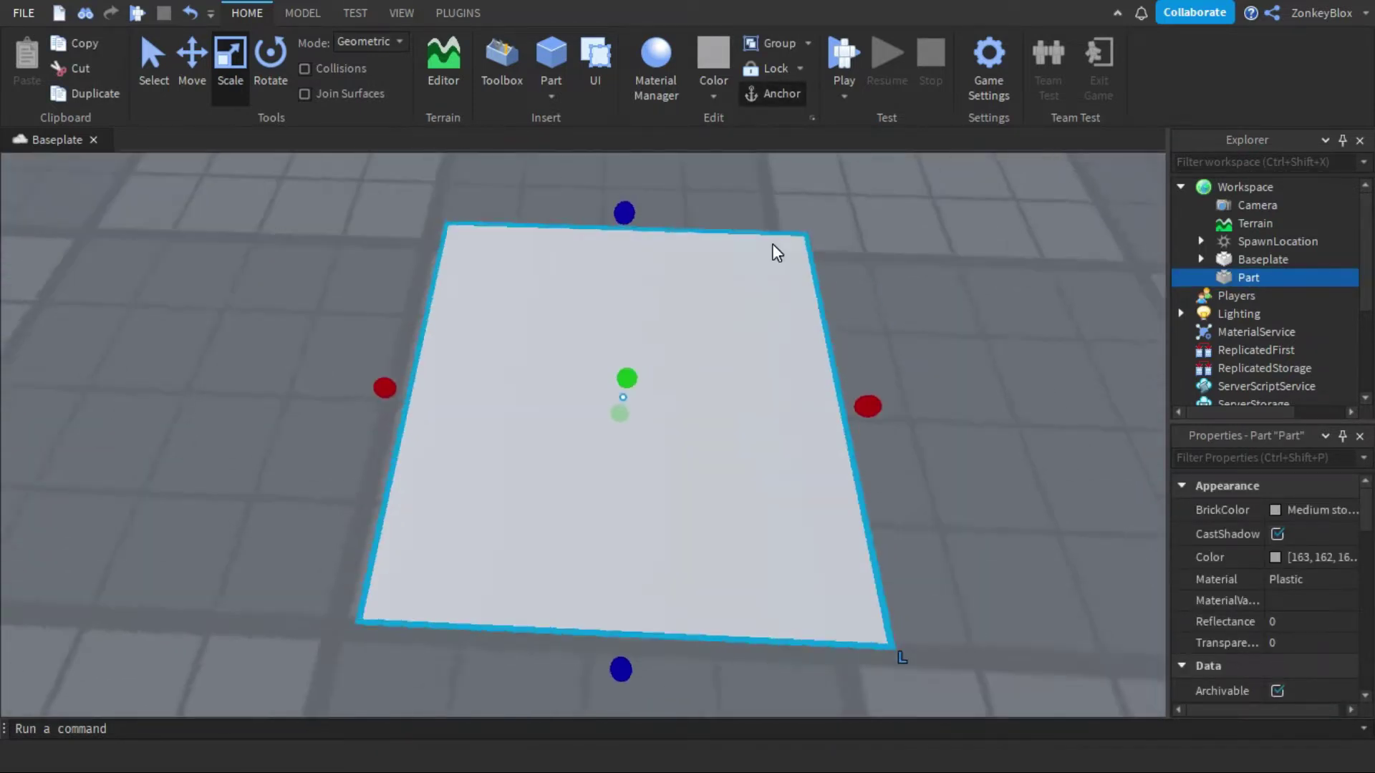
scroll(708, 417, "down", 3)
Step: Duplicate the base and scale the copy into a tall, thin pole standing at the base's center
key("ctrl+d")
right_click_drag(606, 353, 587, 381)
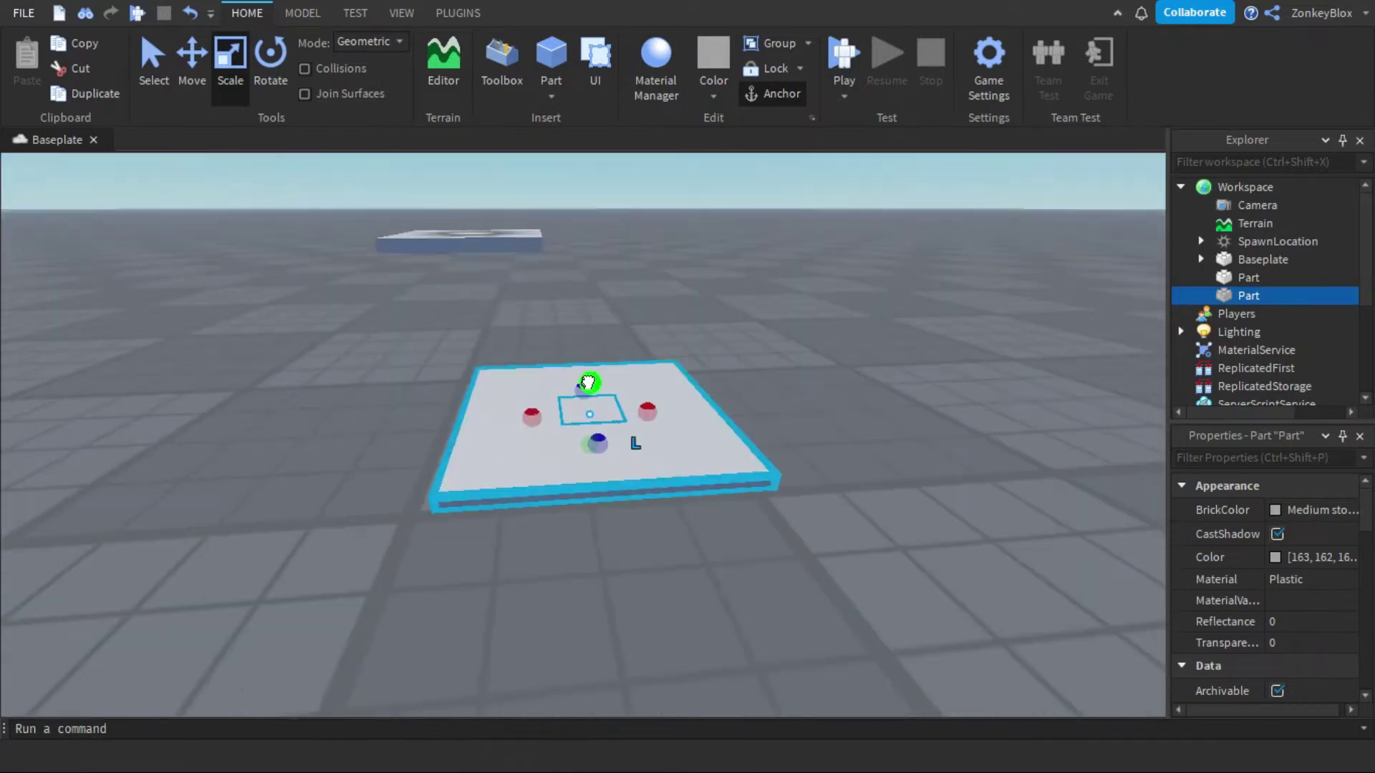
left_click_drag(586, 381, 591, 222)
right_click_drag(590, 222, 578, 369)
scroll(579, 369, "down", 4)
scroll(630, 436, "up", 4)
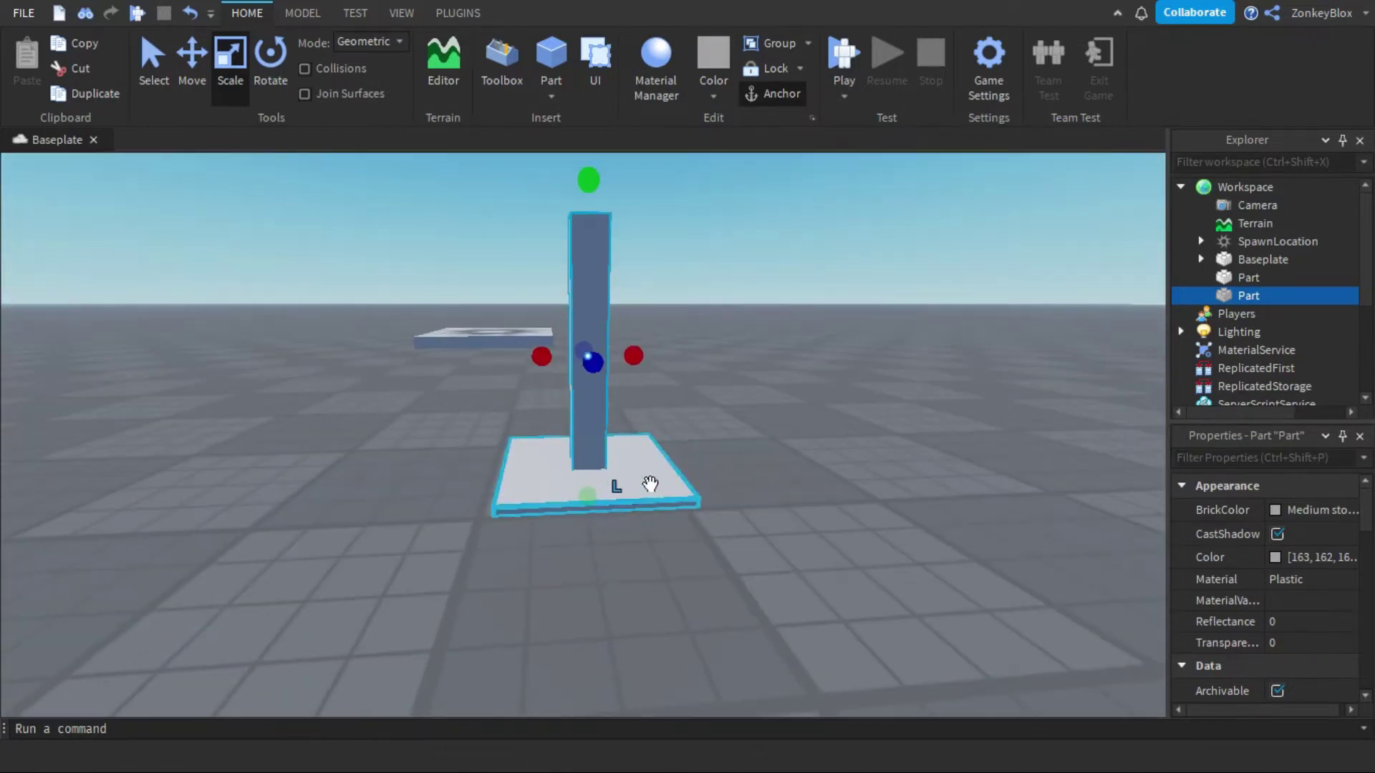
Step: Duplicate the pole, shorten the copy to the pole's upper end and widen it evenly into a cube-shaped lamp head
key("ctrl+d")
left_click_drag(591, 495, 601, 159)
left_click_drag(647, 254, 708, 249, "ctrl")
scroll(613, 242, "down", 2)
right_click_drag(708, 248, 677, 322)
scroll(681, 329, "up", 2)
left_click_drag(685, 349, 691, 384, "ctrl")
right_click_drag(696, 384, 706, 391)
Step: Color the lamp head Daisy orange
left_click(713, 95)
left_click(740, 276)
left_click(731, 319)
right_click_drag(747, 284, 732, 313)
scroll(732, 313, "up", 2)
left_click(605, 331)
left_click(714, 96)
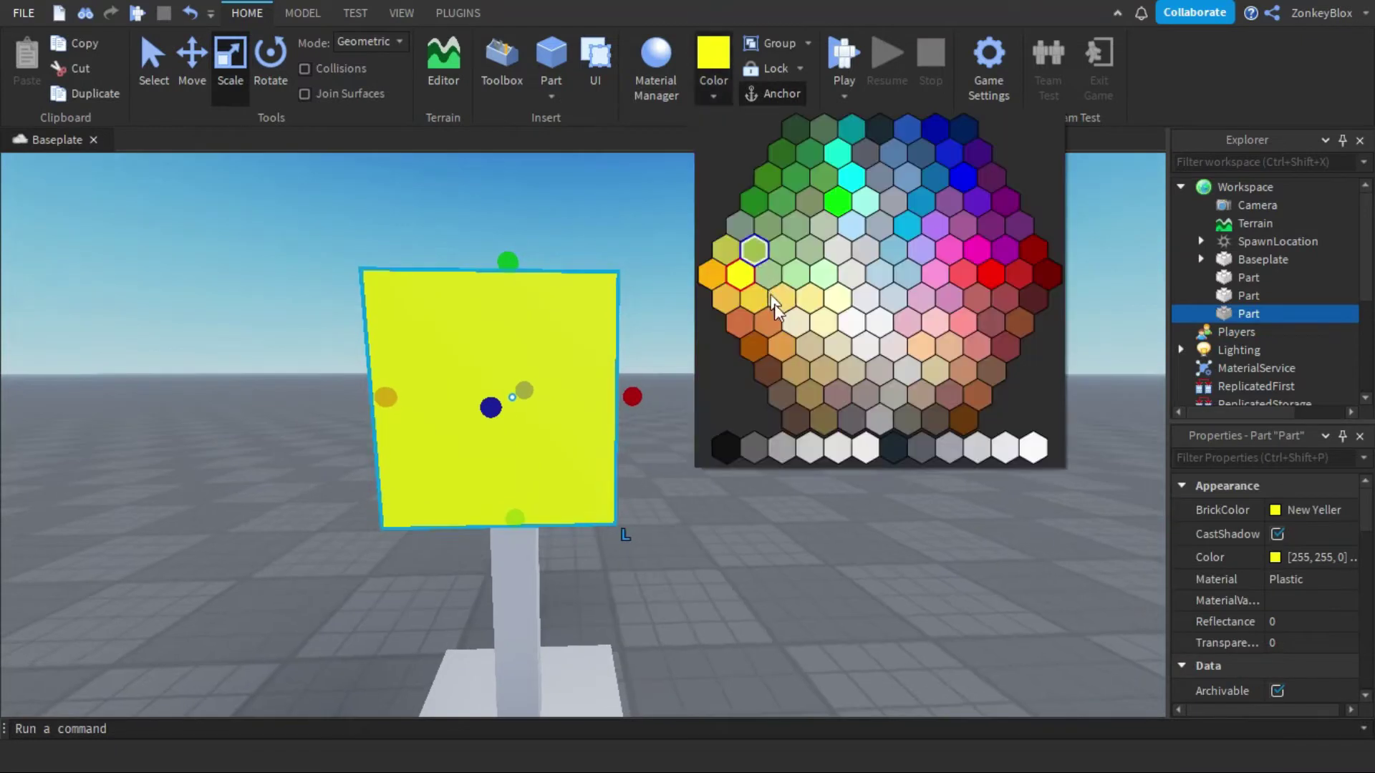
left_click(782, 304)
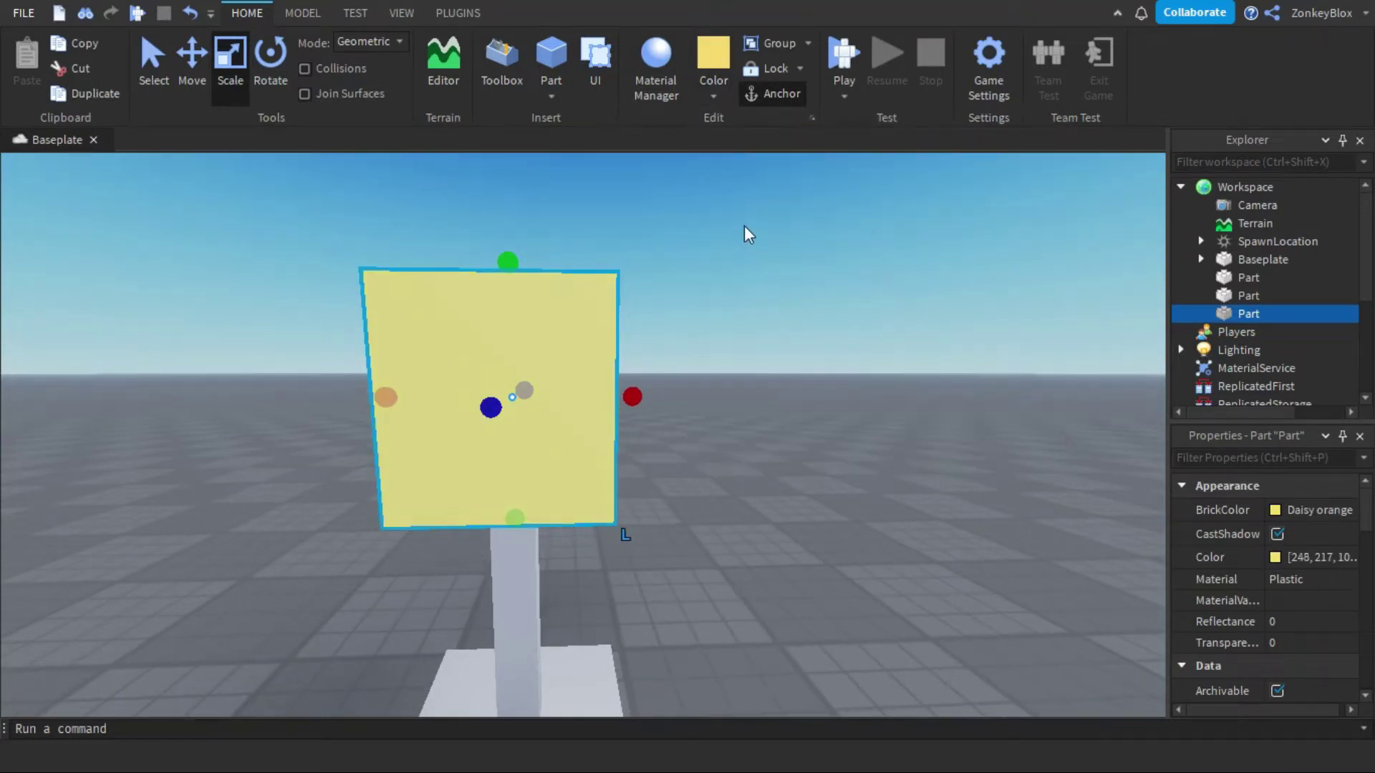
Step: Group the lamp's pole, base and yellow head into one model
right_click_drag(744, 227, 666, 391)
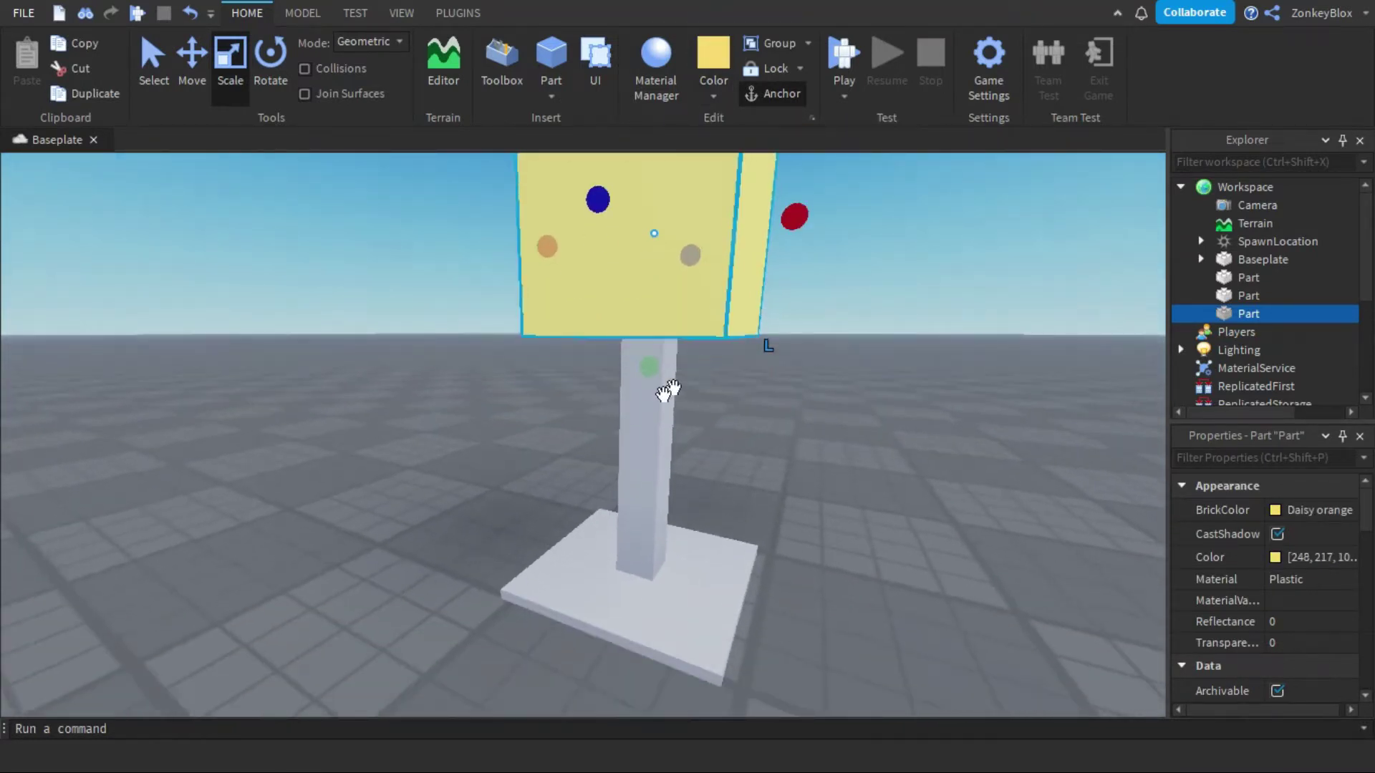
left_click(656, 402)
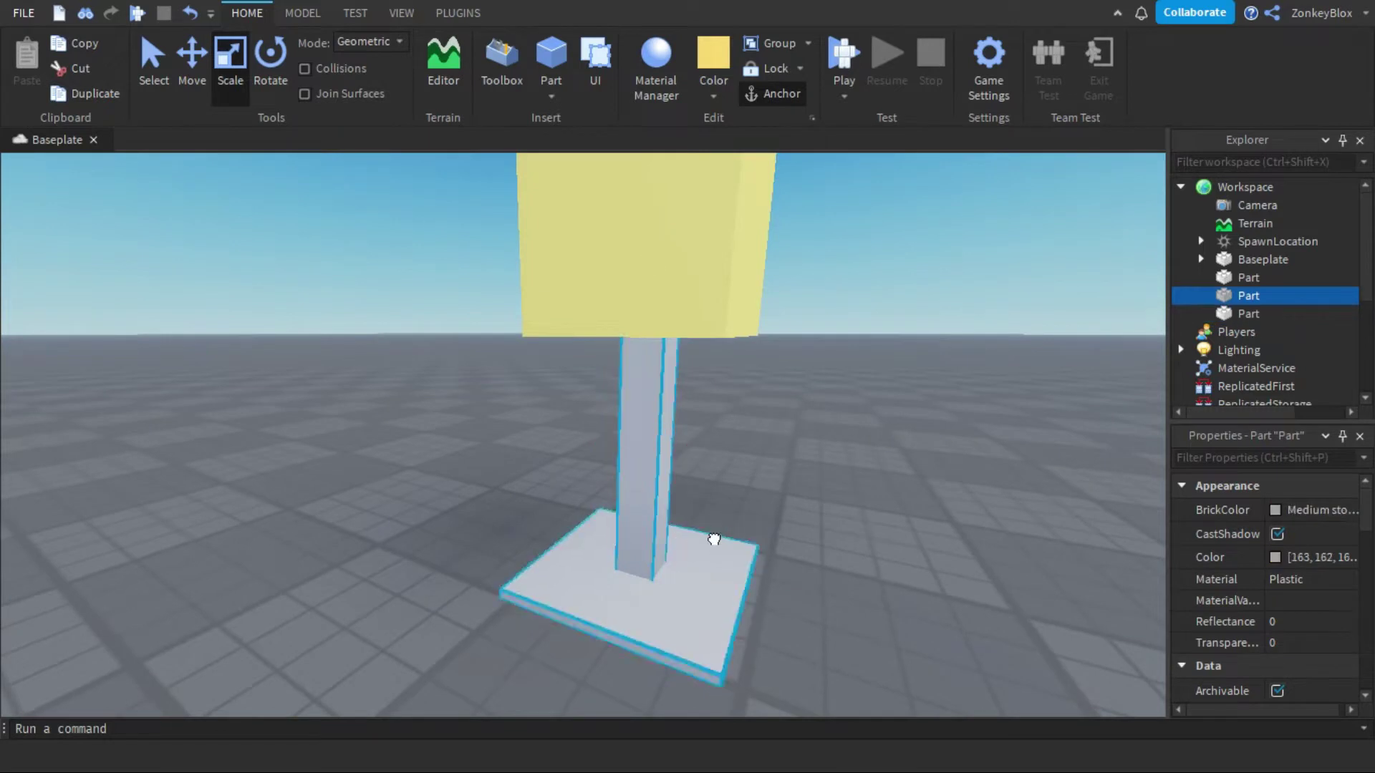
left_click(714, 539, "ctrl")
left_click(702, 218, "ctrl")
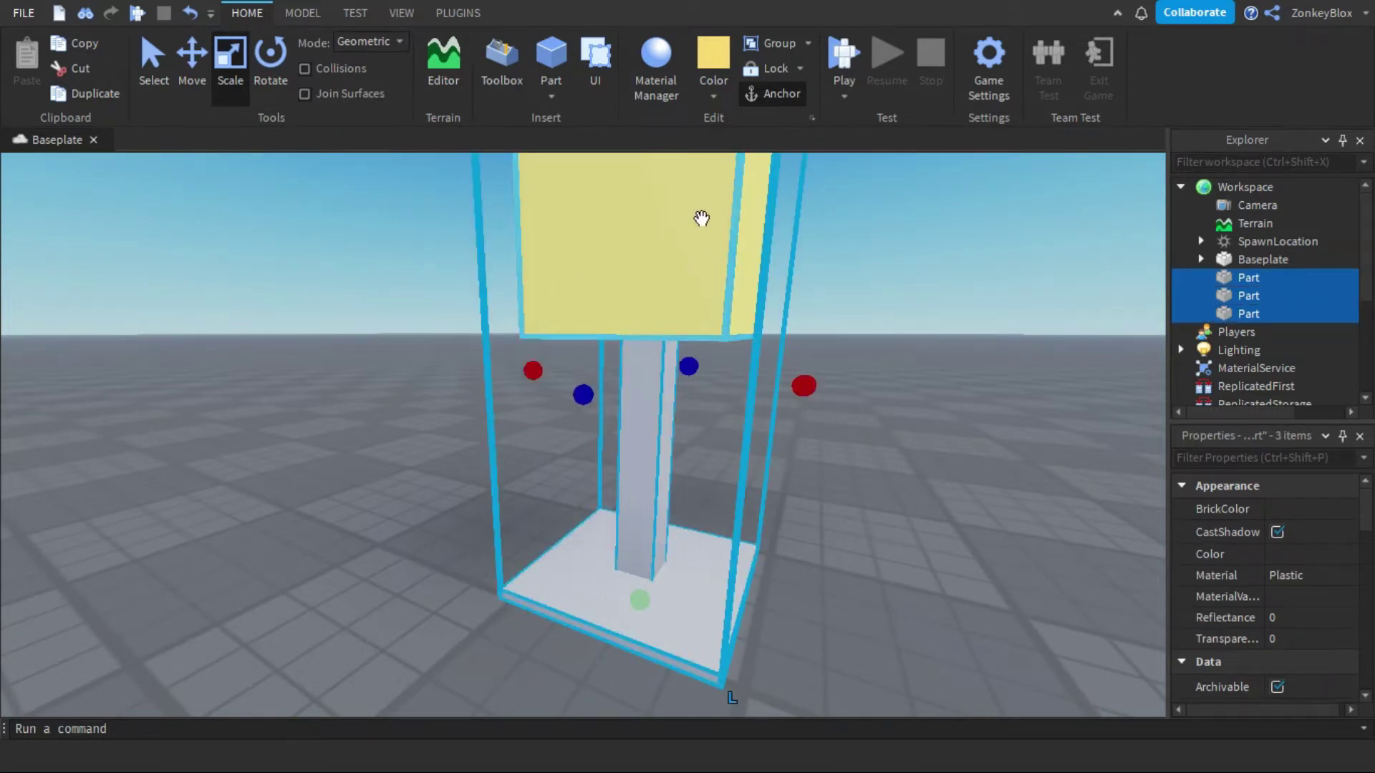
key("ctrl+g")
right_click_drag(736, 293, 743, 305)
left_click(742, 306)
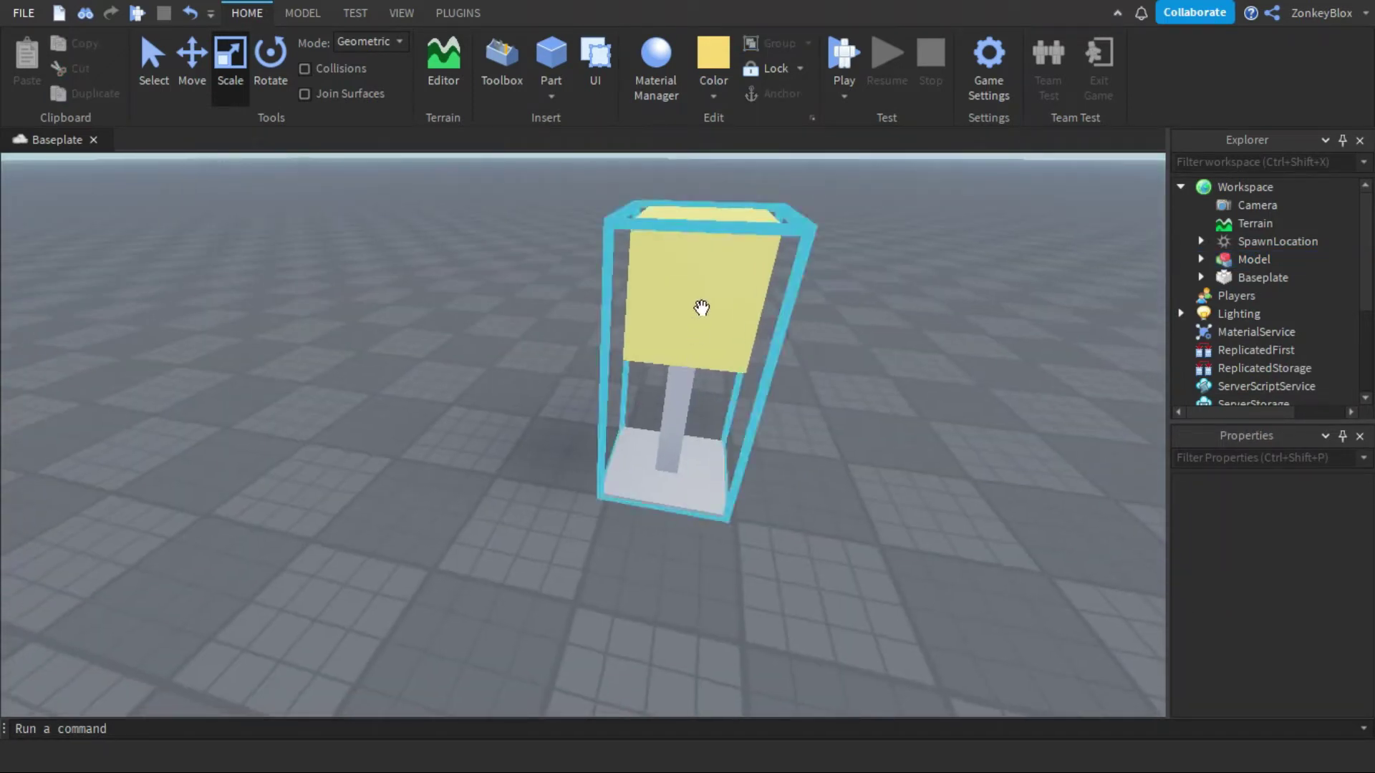
Step: Add a ProximityPrompt to the yellow lamp head part inside the model
left_click(701, 308)
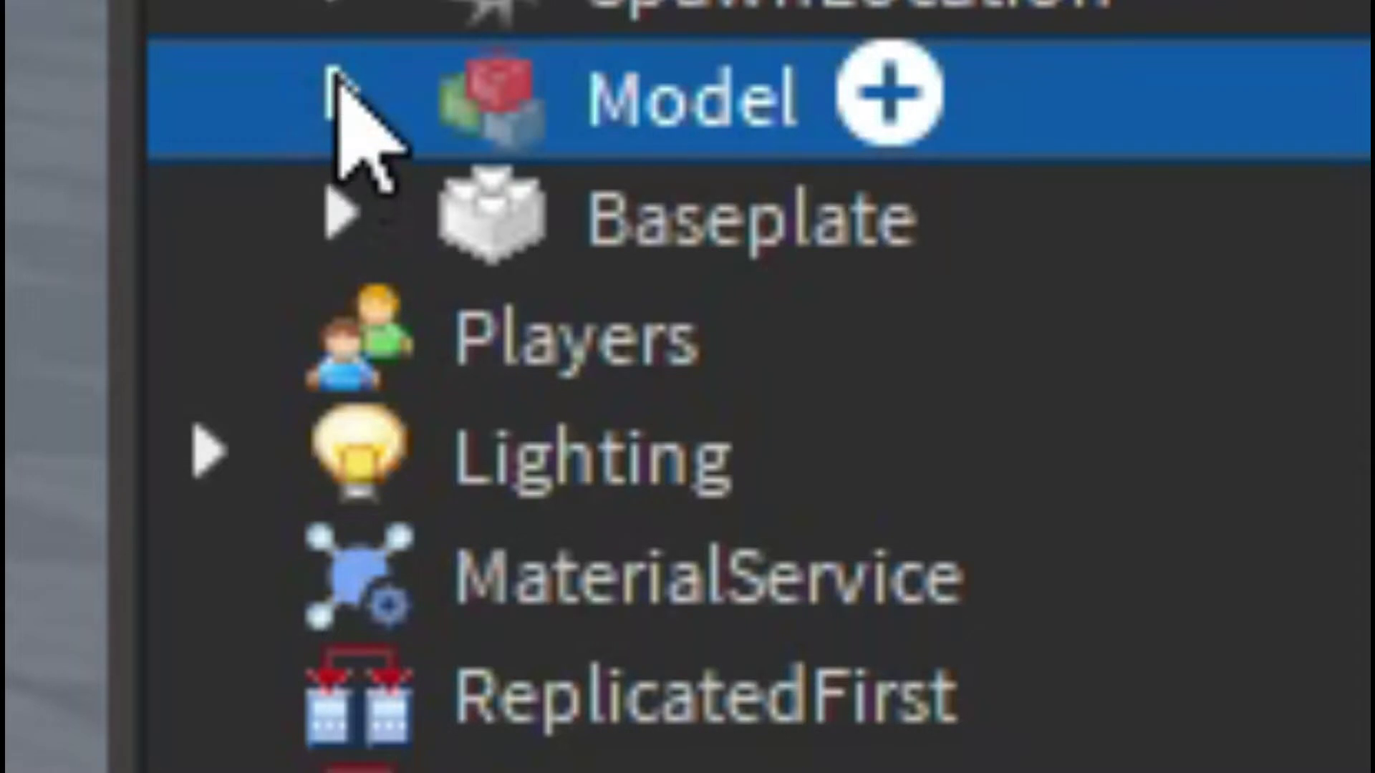
left_click(333, 85)
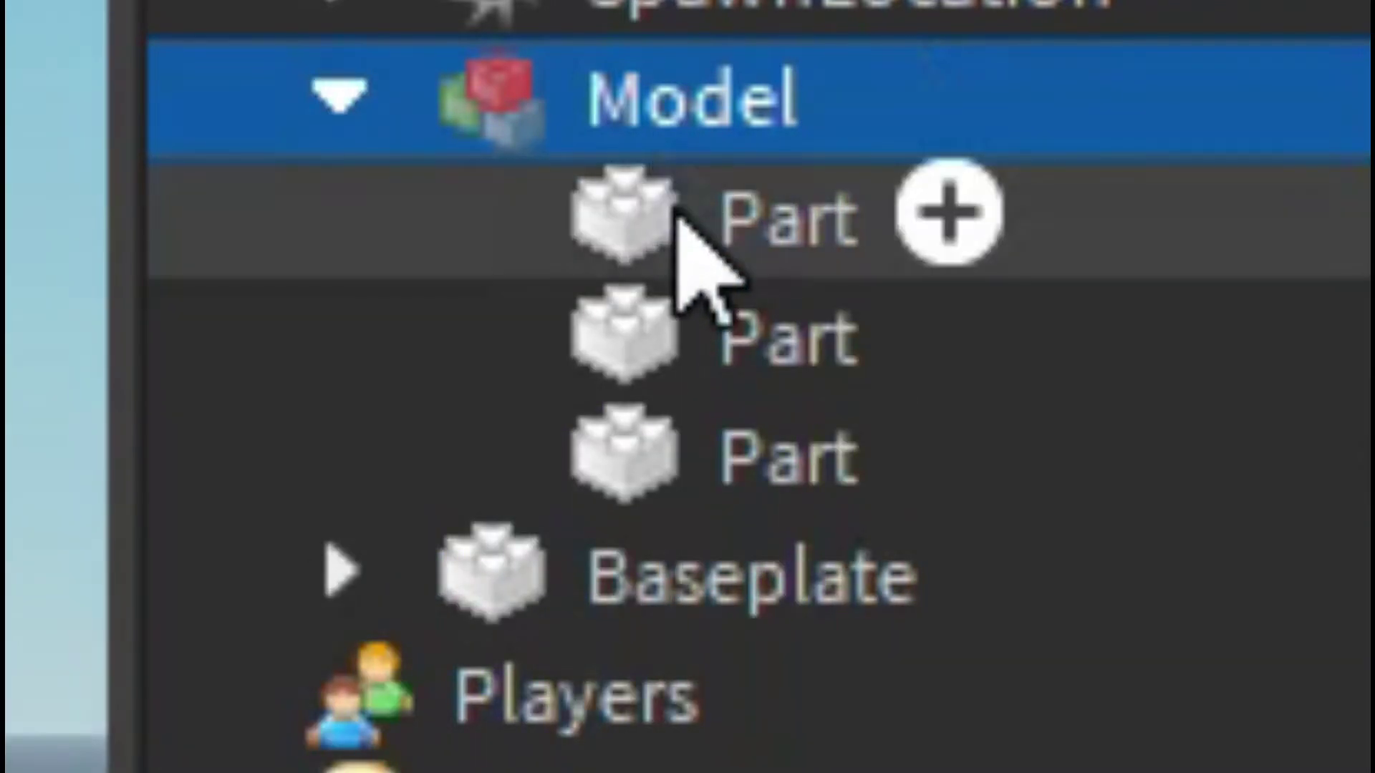
left_click(680, 222)
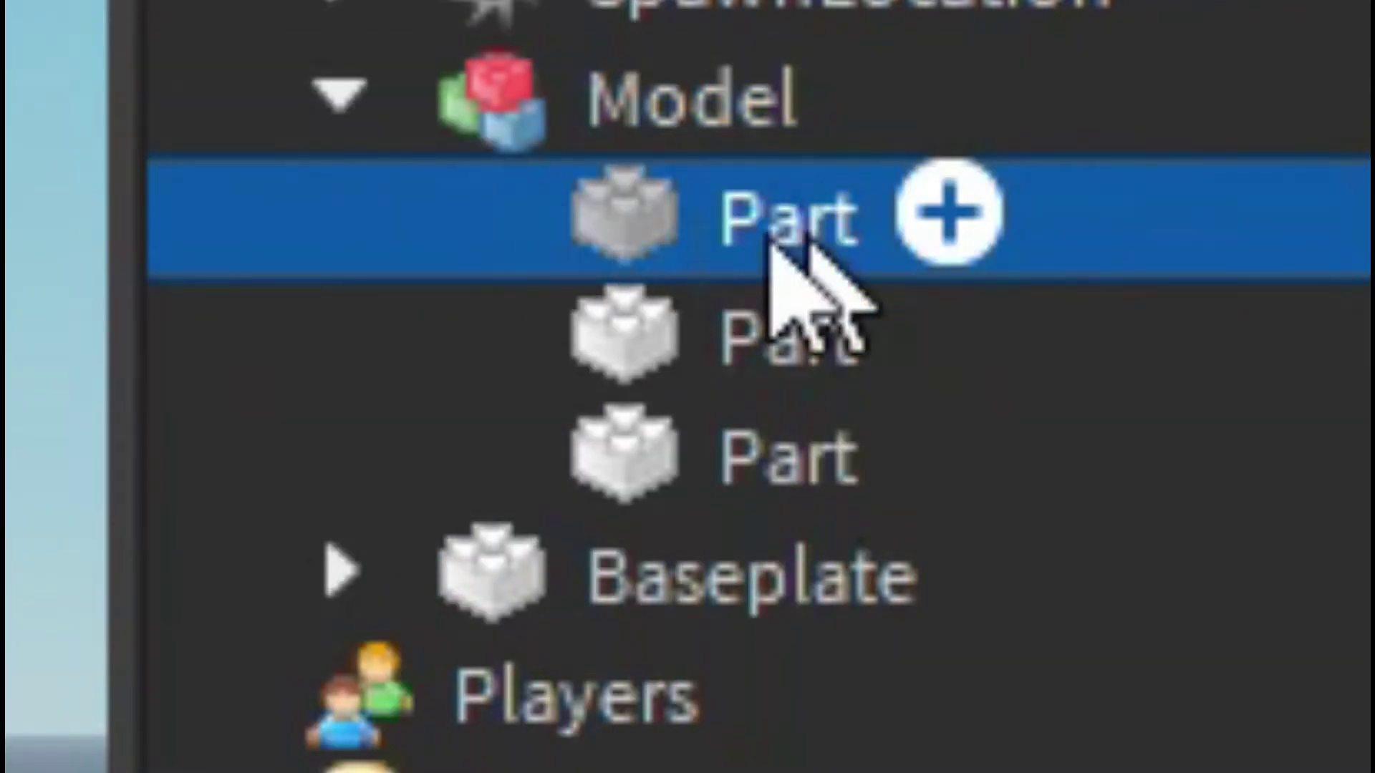
left_click(948, 212)
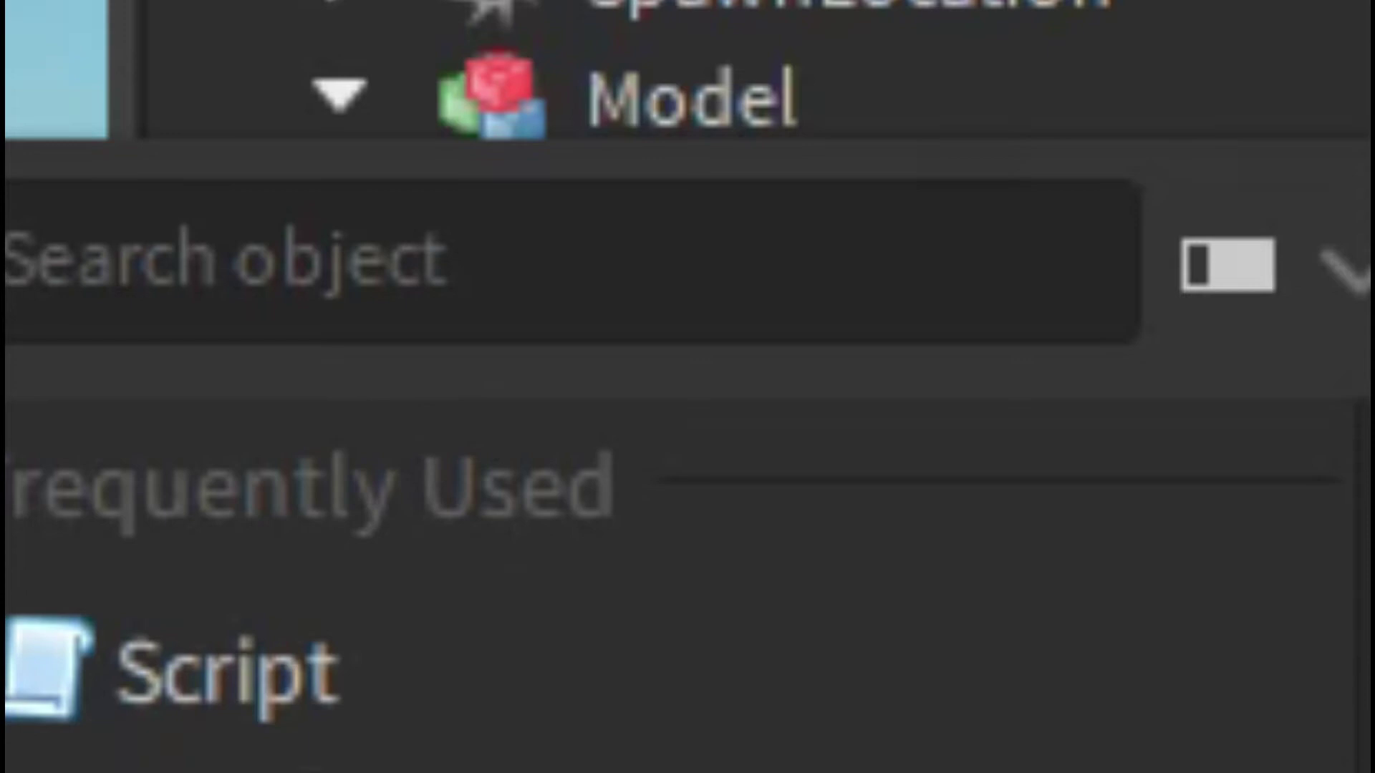
type("pro")
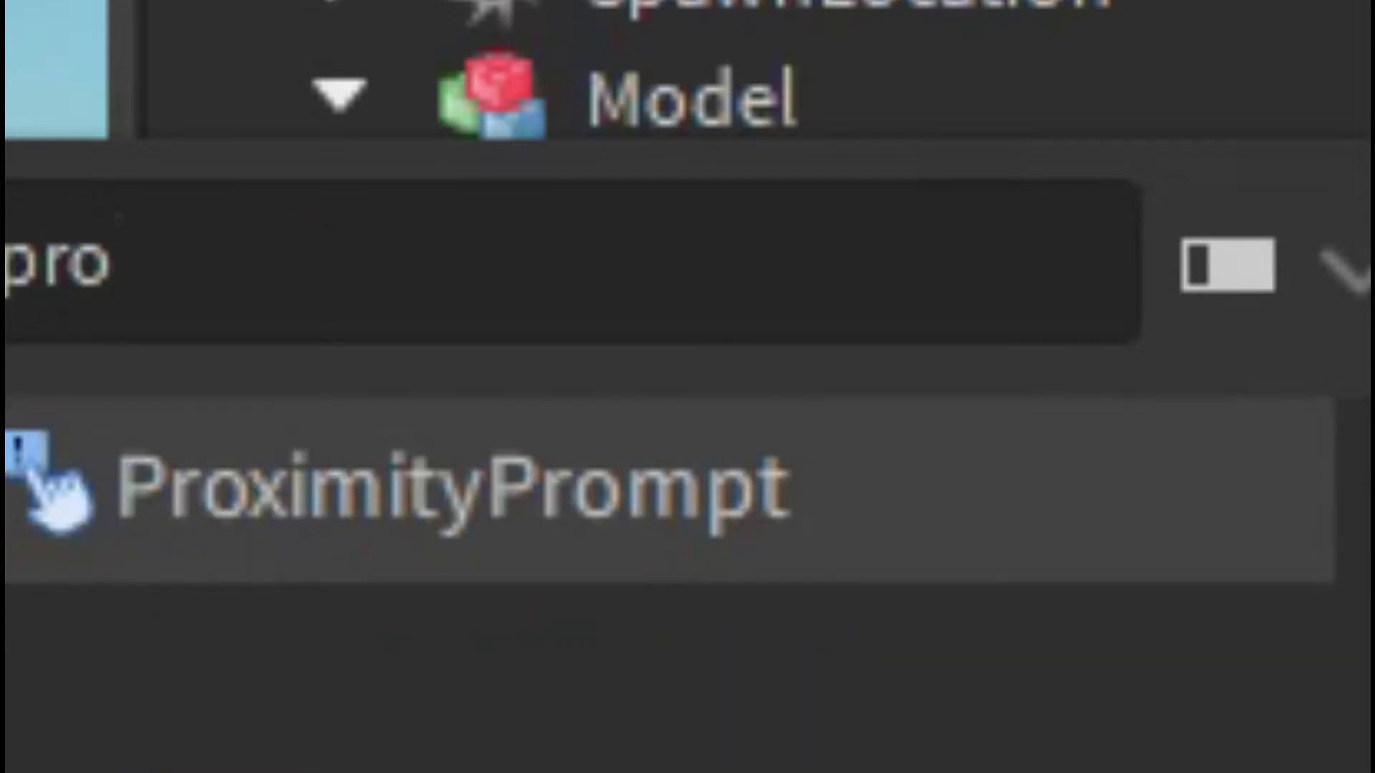
left_click(838, 560)
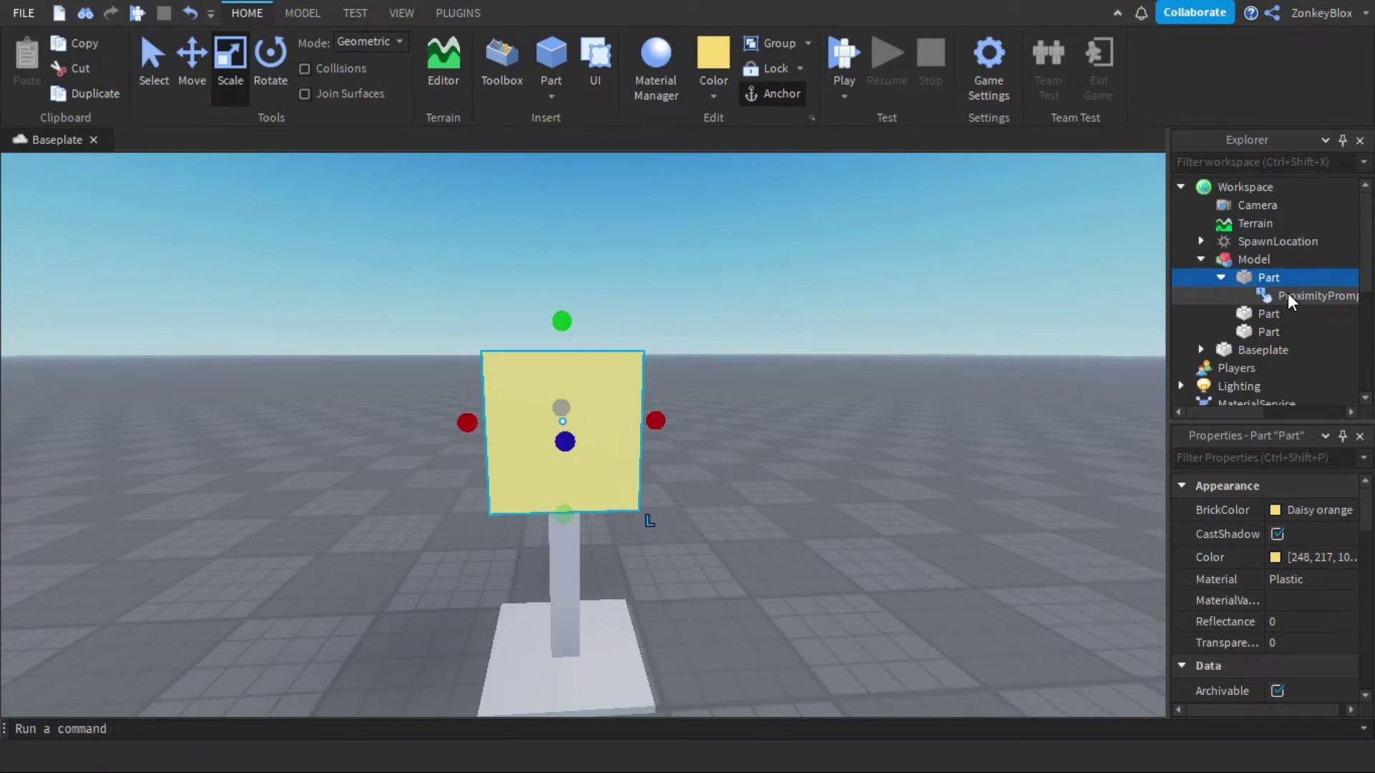
Step: Turn off the ProximityPrompt's line-of-sight requirement and set its HoldDuration to 0.2
left_click(1289, 301)
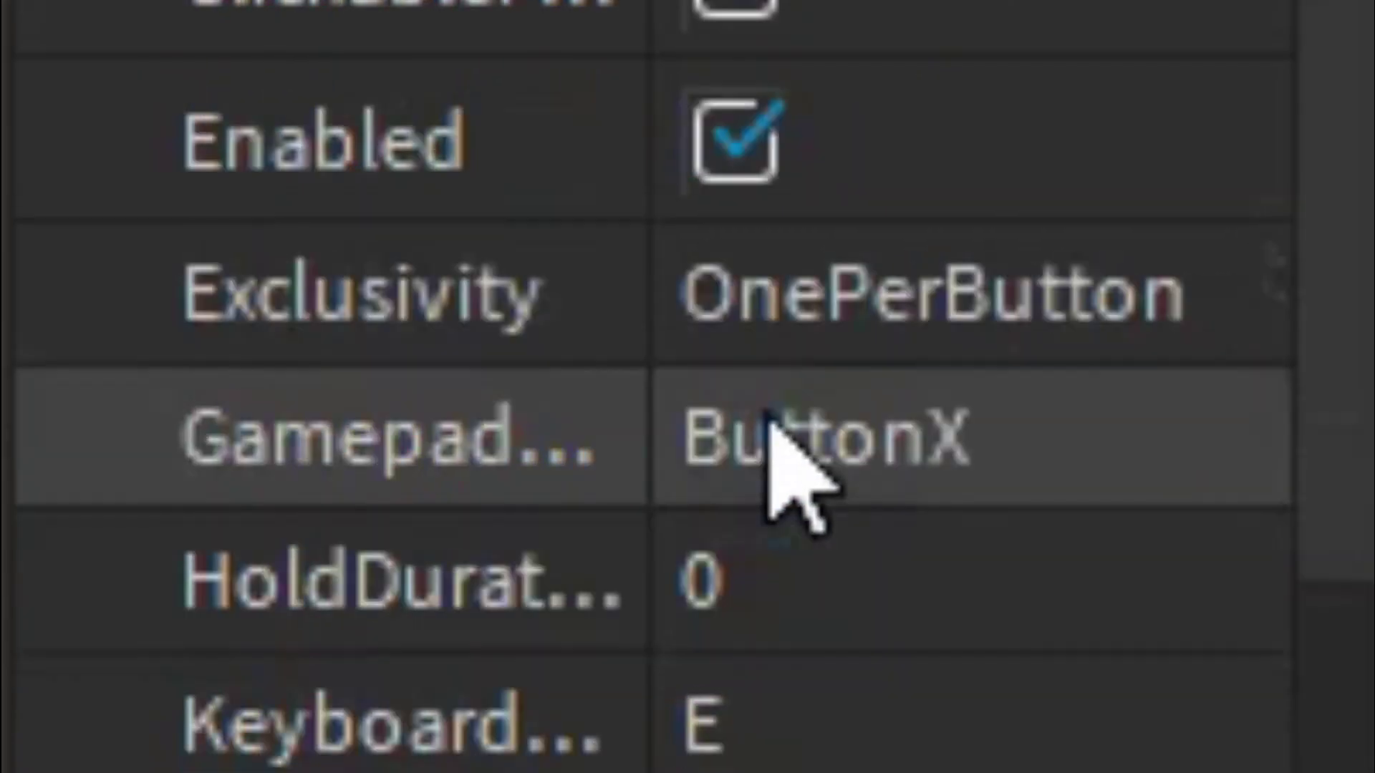
scroll(1287, 641, "down", 1)
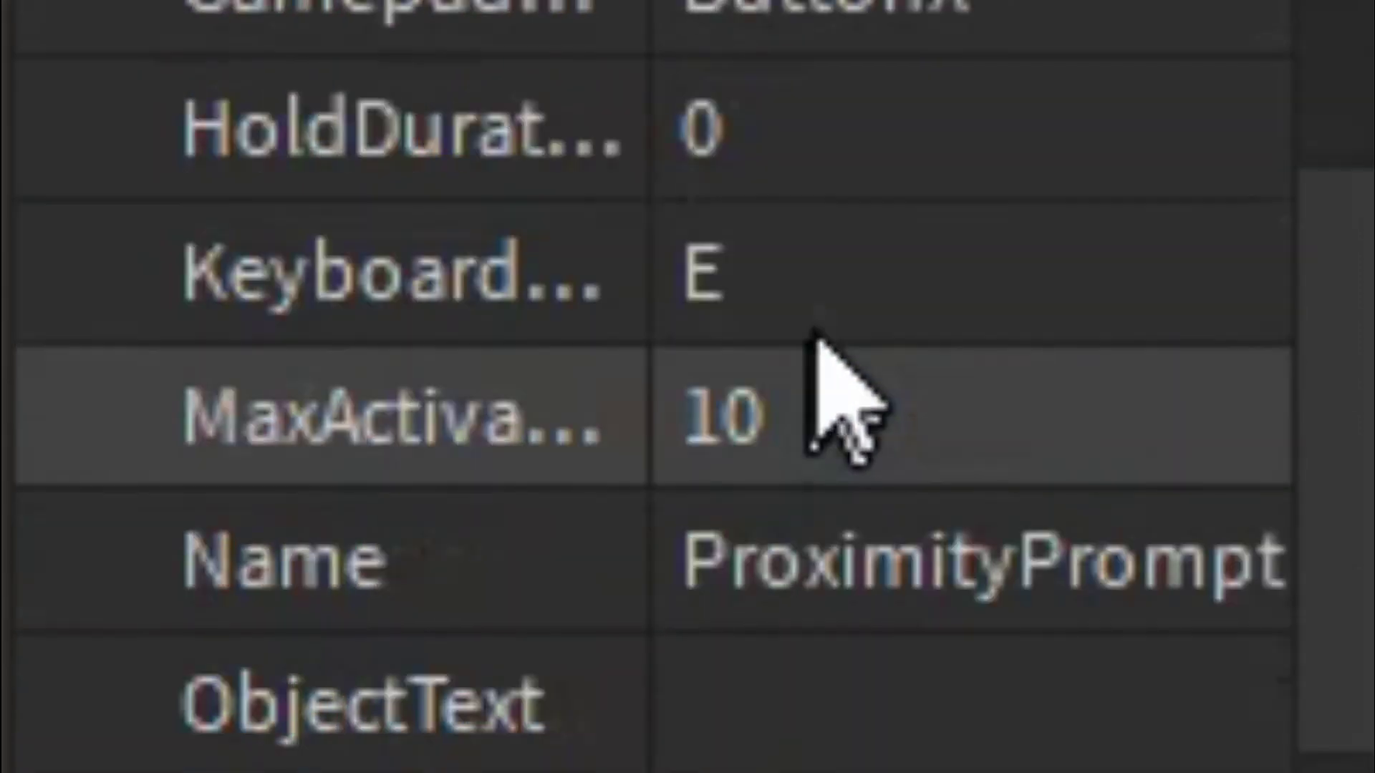
scroll(1271, 670, "down", 1)
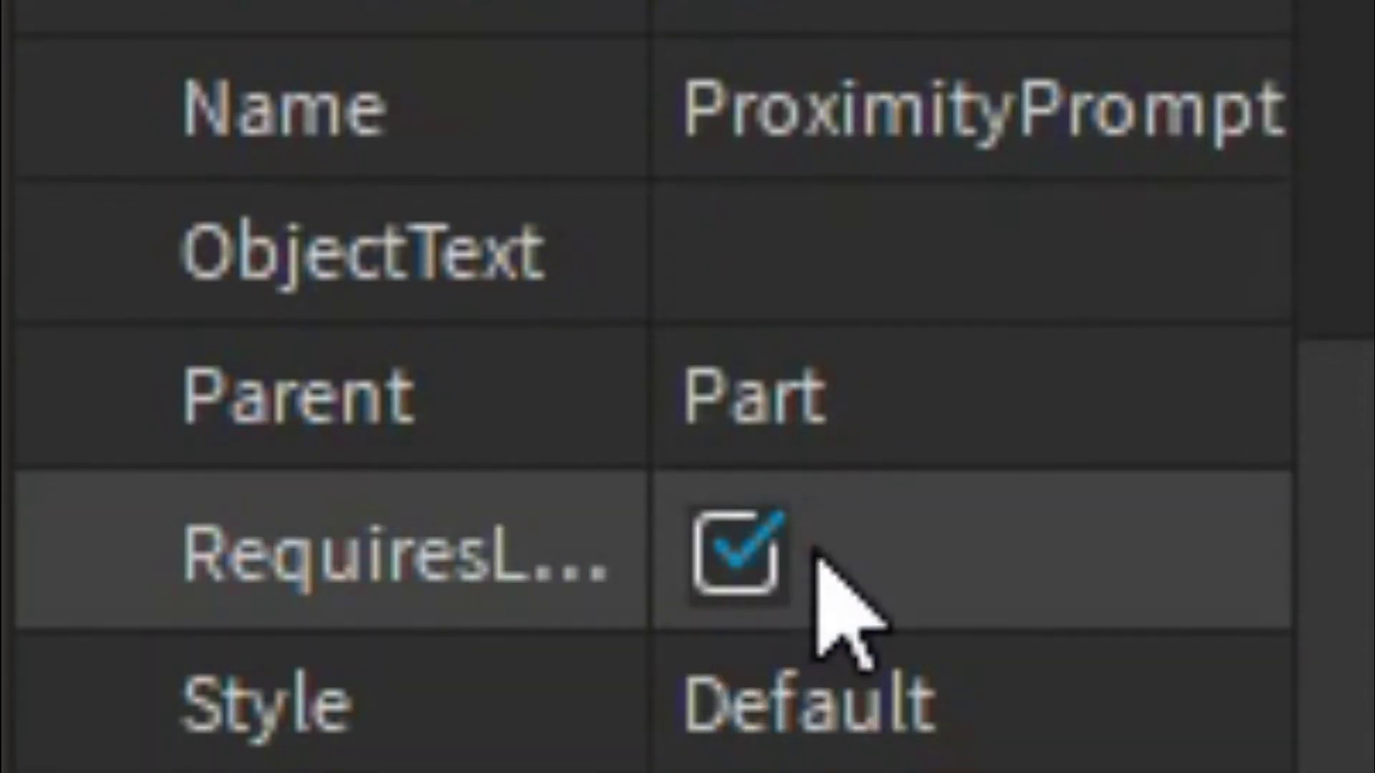
left_click(748, 557)
scroll(913, 408, "up", 2)
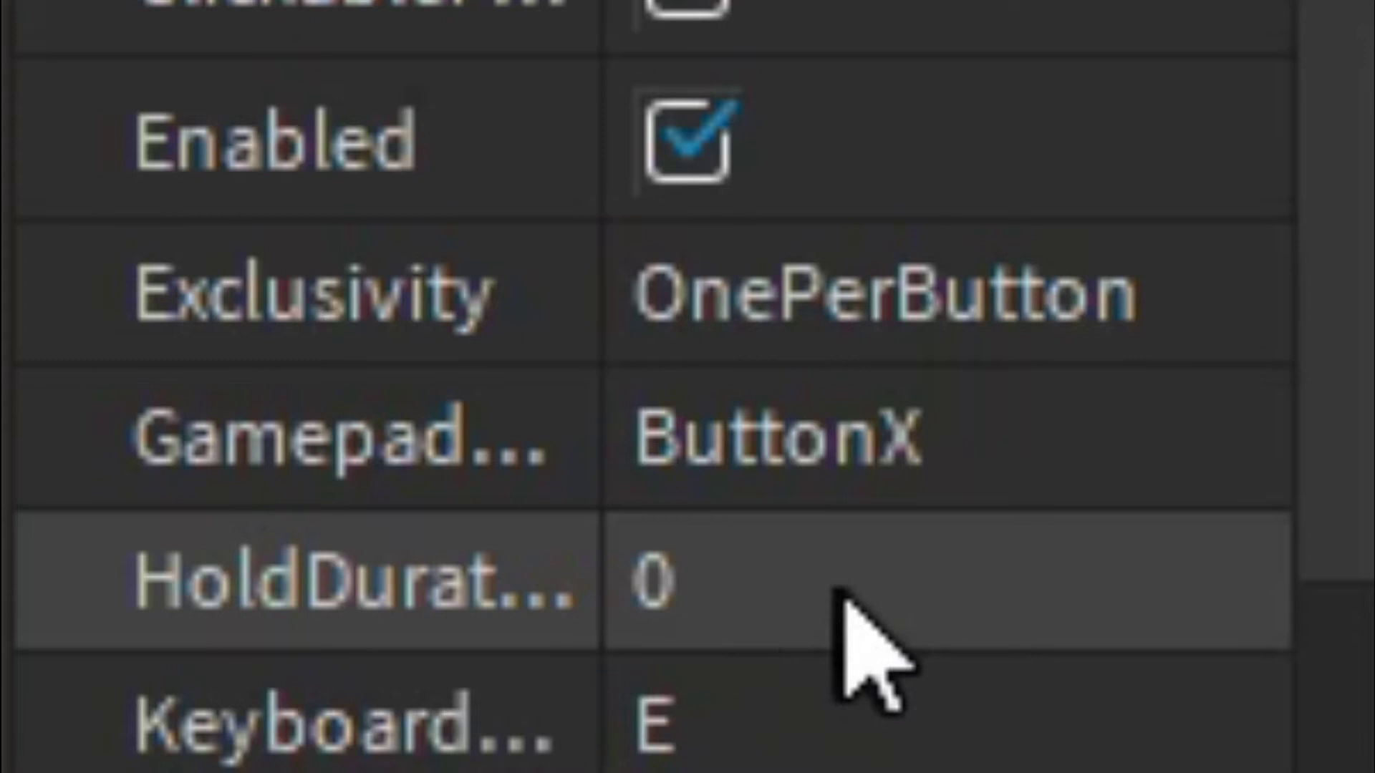
left_click(738, 577)
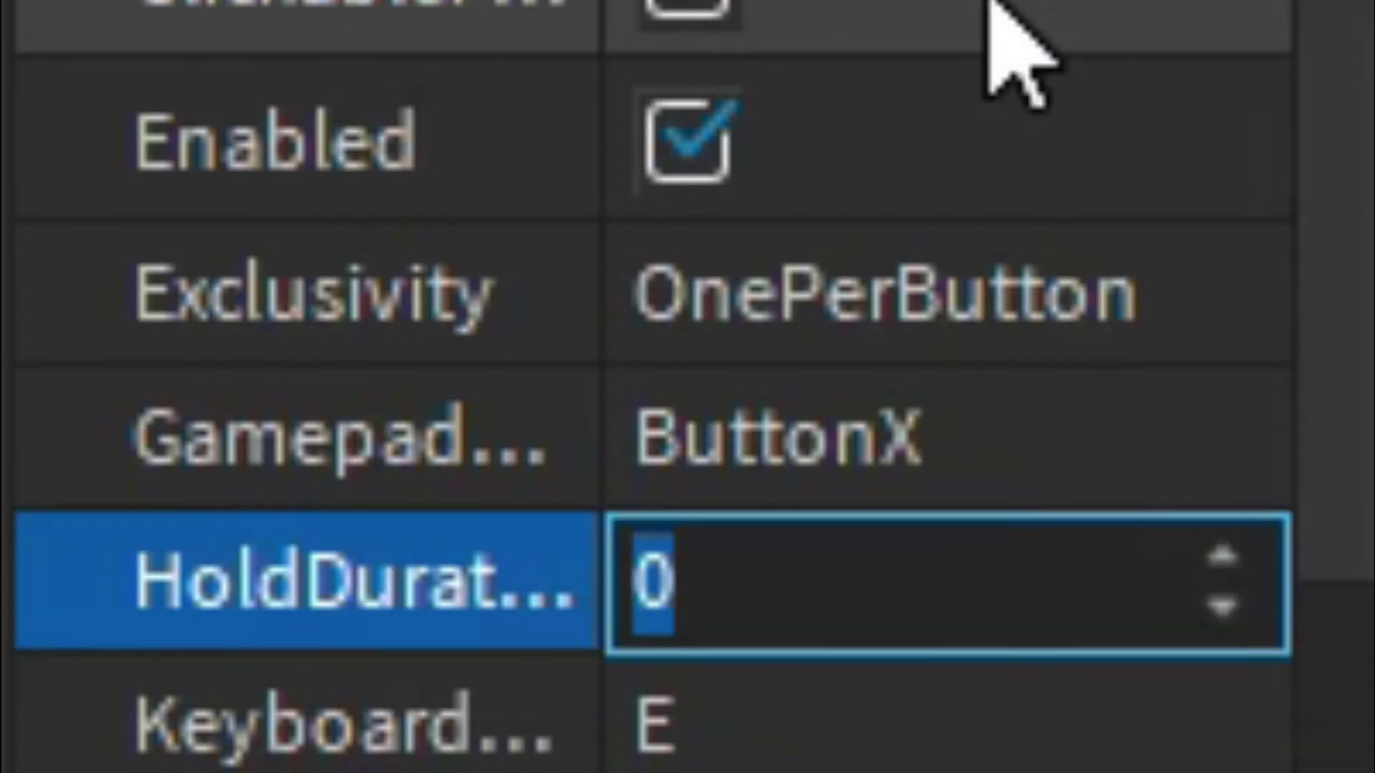
key("Return")
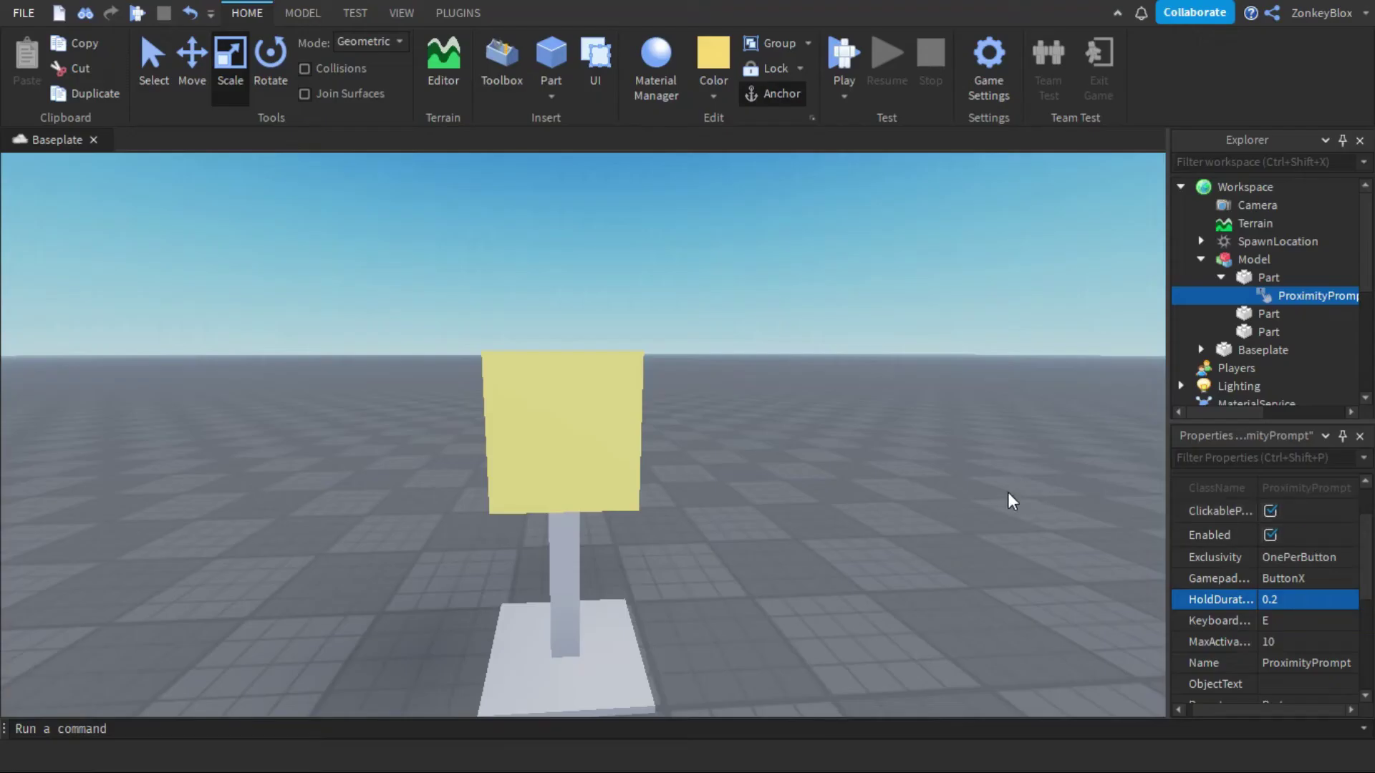
Step: Add a PointLight to the lamp head part that holds the ProximityPrompt
right_click_drag(1008, 494, 1009, 494)
key("a")
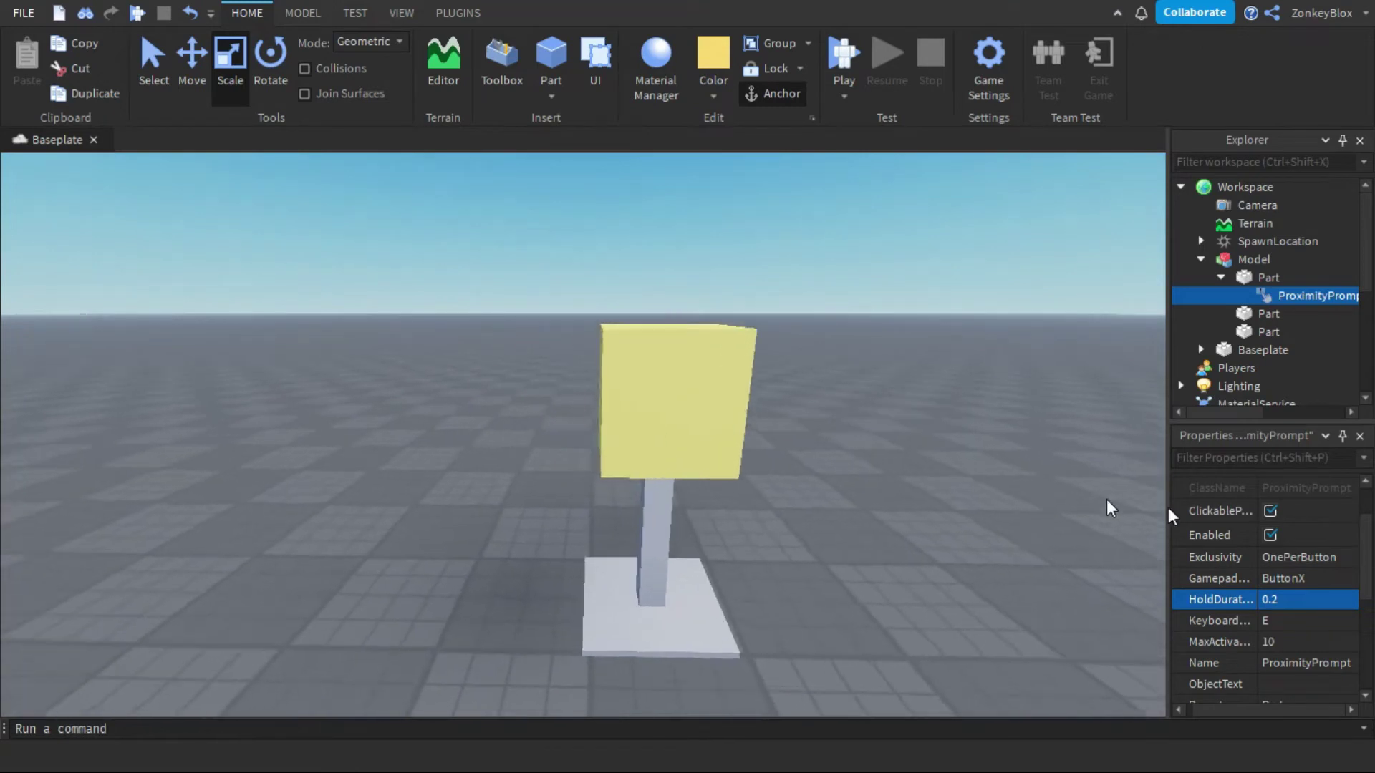
key("w")
right_click_drag(931, 371, 936, 369)
key("s")
key("d")
key("w")
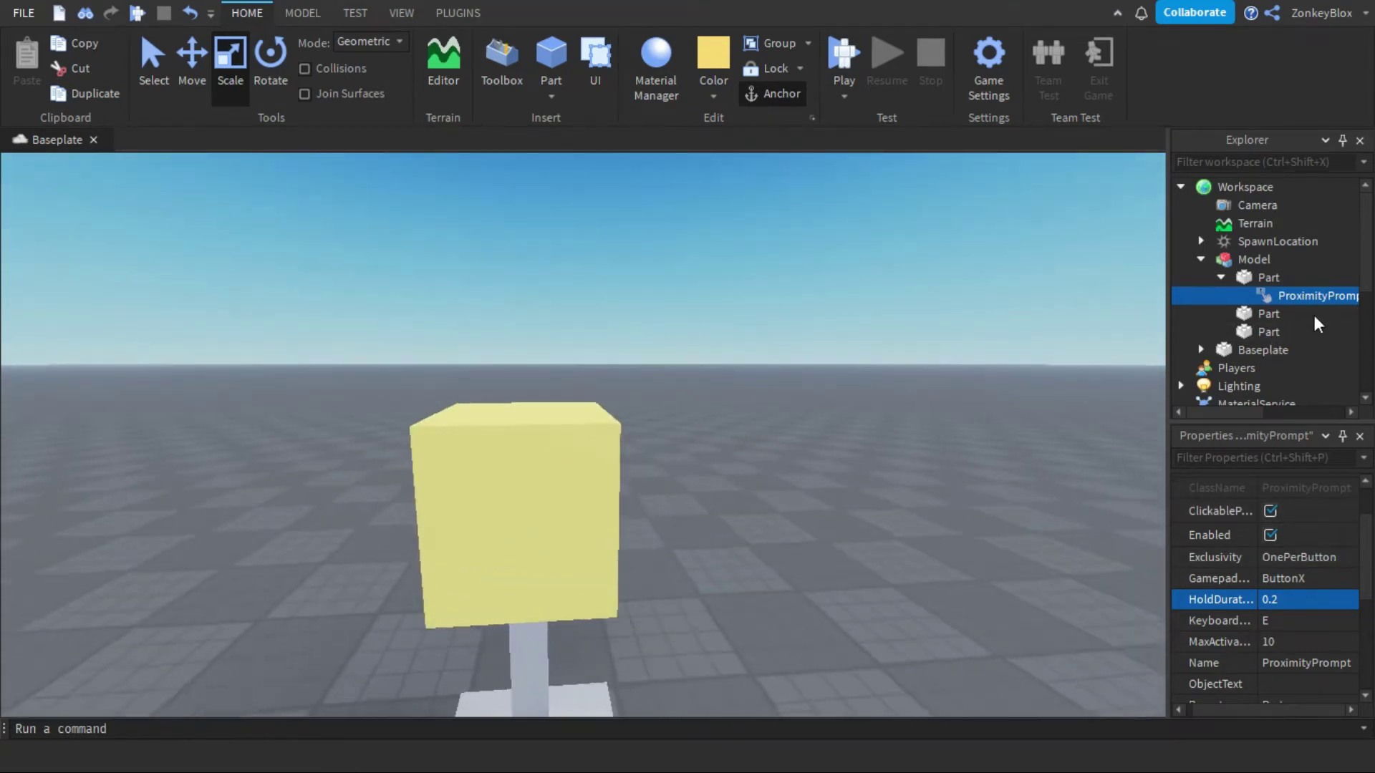
scroll(1226, 423, "right", 3)
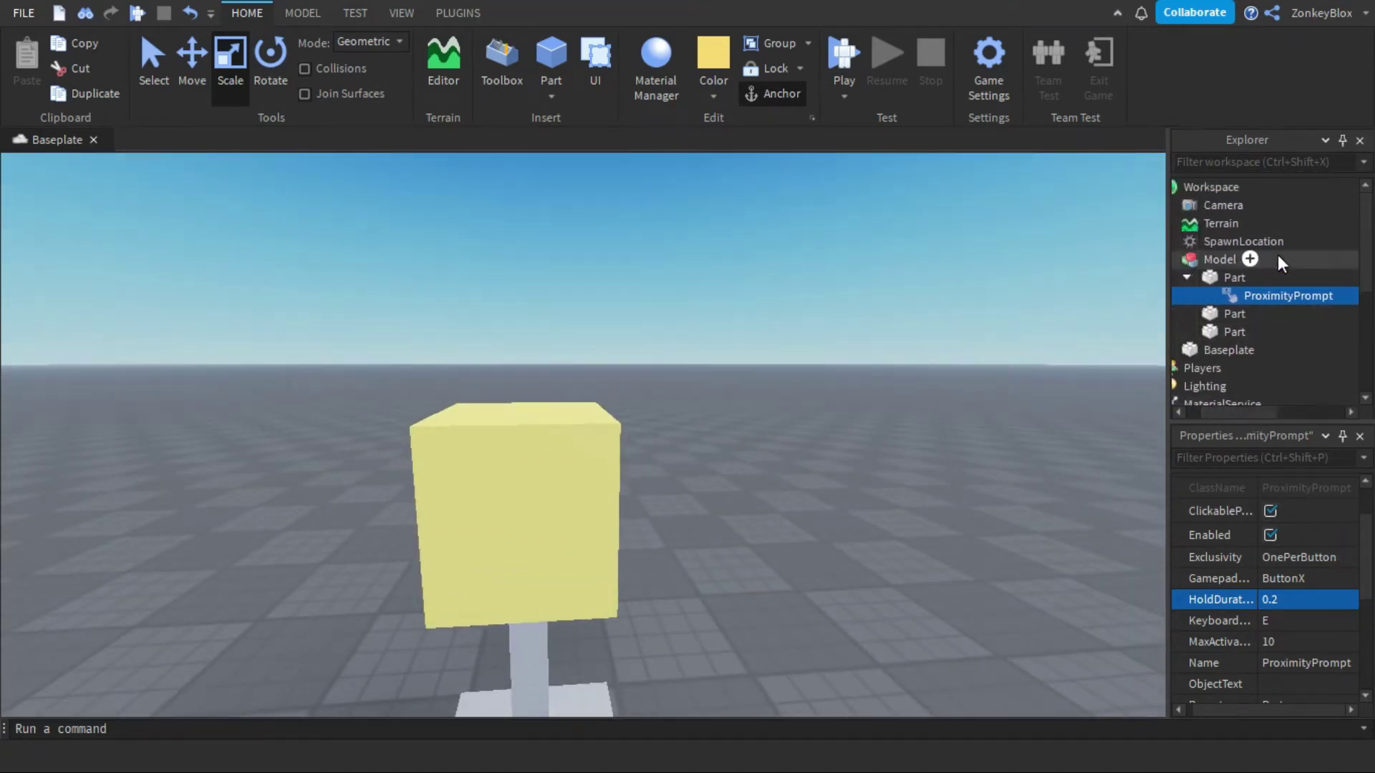
left_click(1258, 278)
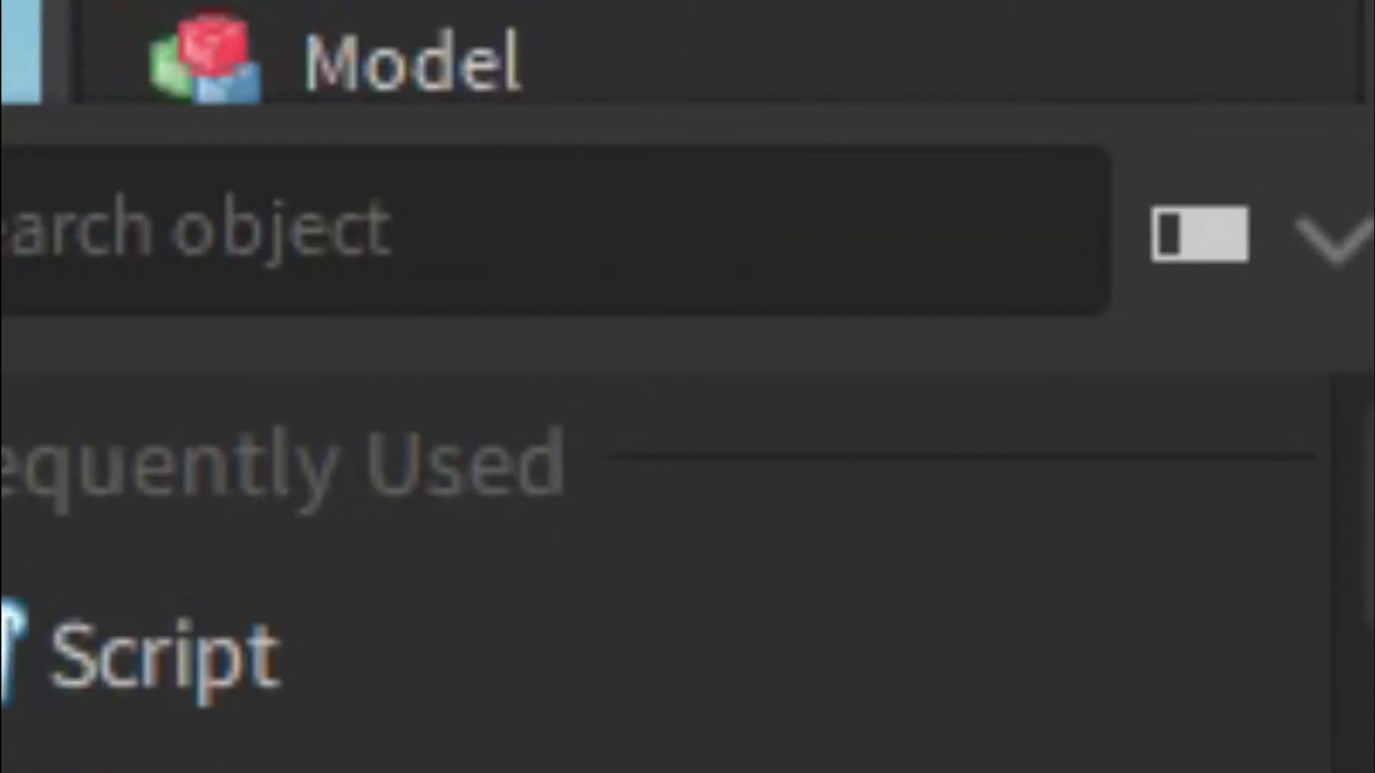
left_click(350, 767)
left_click(612, 268)
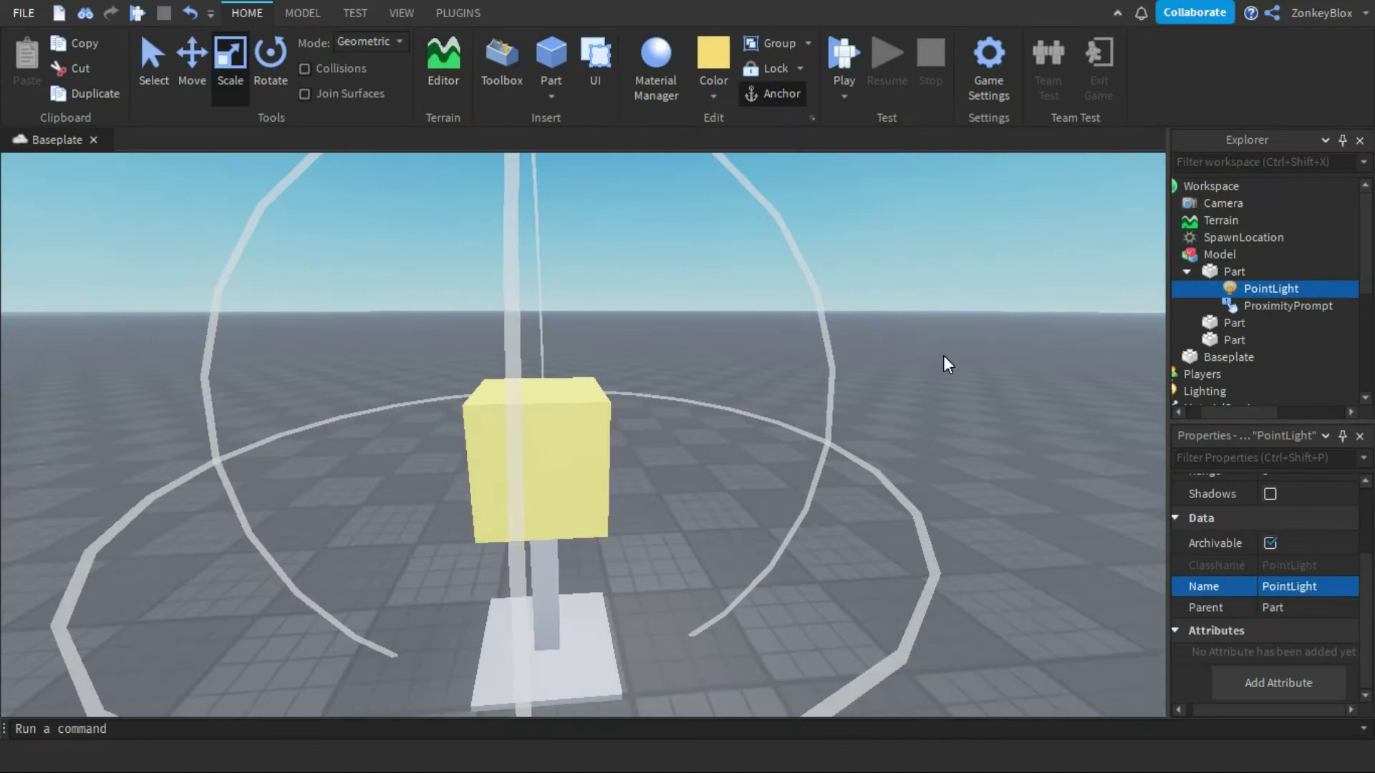
Step: Set the PointLight's Range to 12 and its color to light yellow (255, 255, 143)
scroll(947, 364, "down", 3)
scroll(1296, 600, "up", 3)
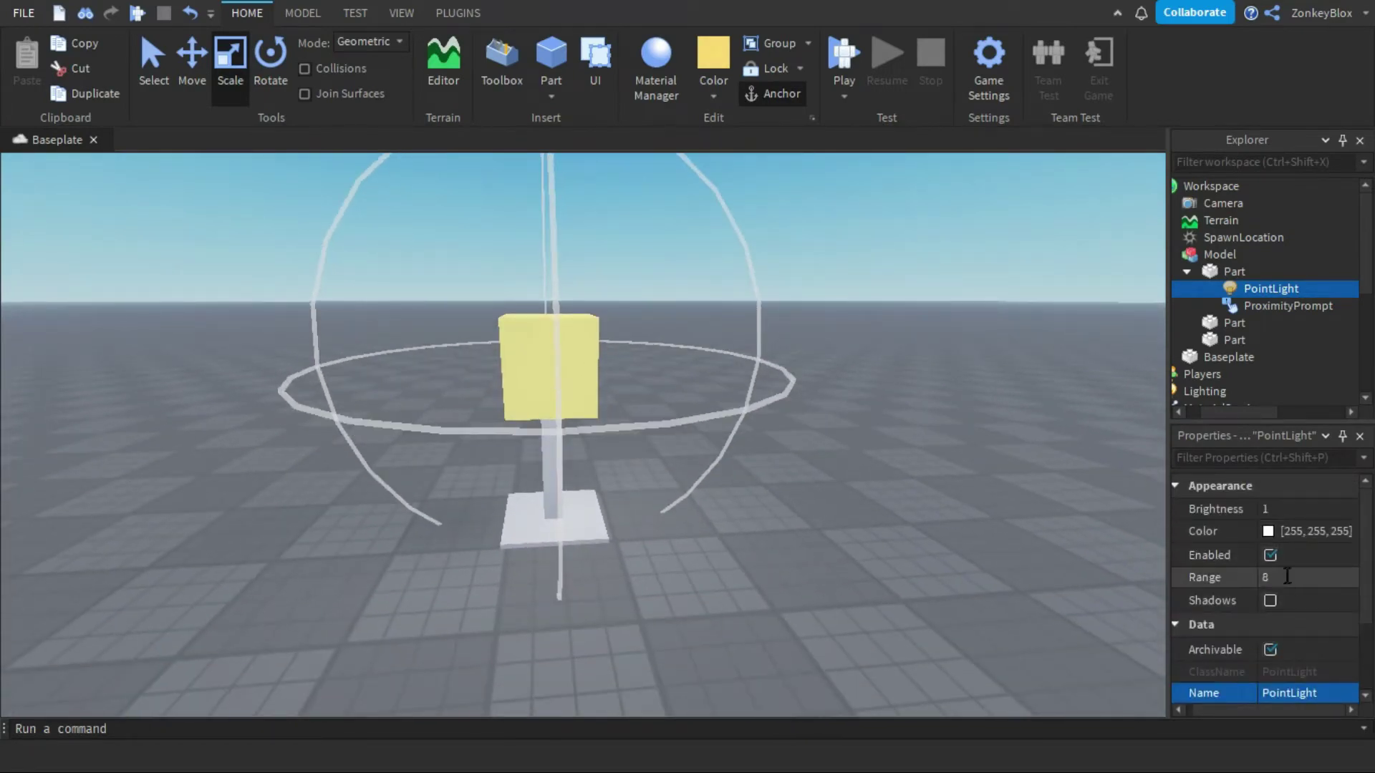
left_click_drag(1332, 584, 1334, 584)
left_click(1268, 532)
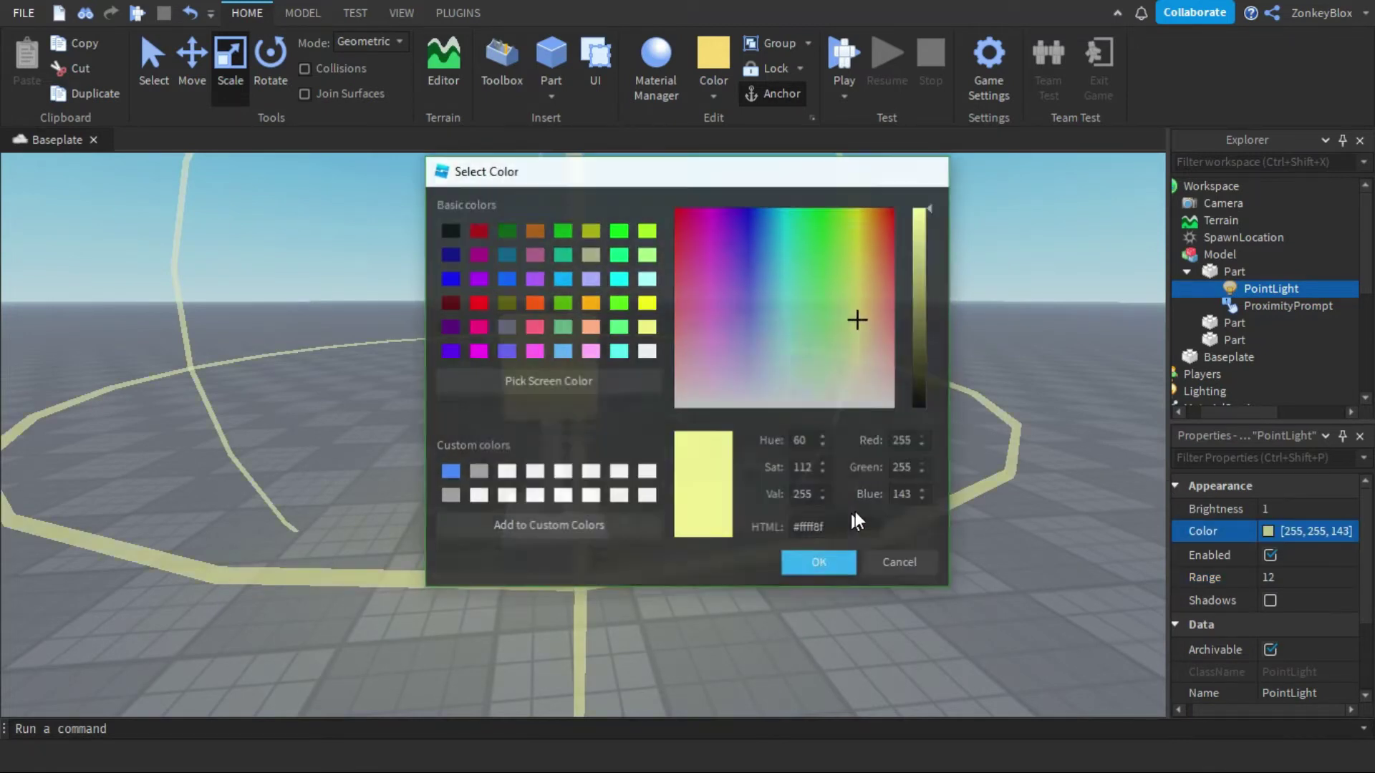
left_click(837, 558)
Step: Set the PointLight's Brightness to 3 and disable the light
right_click_drag(856, 516, 1300, 523)
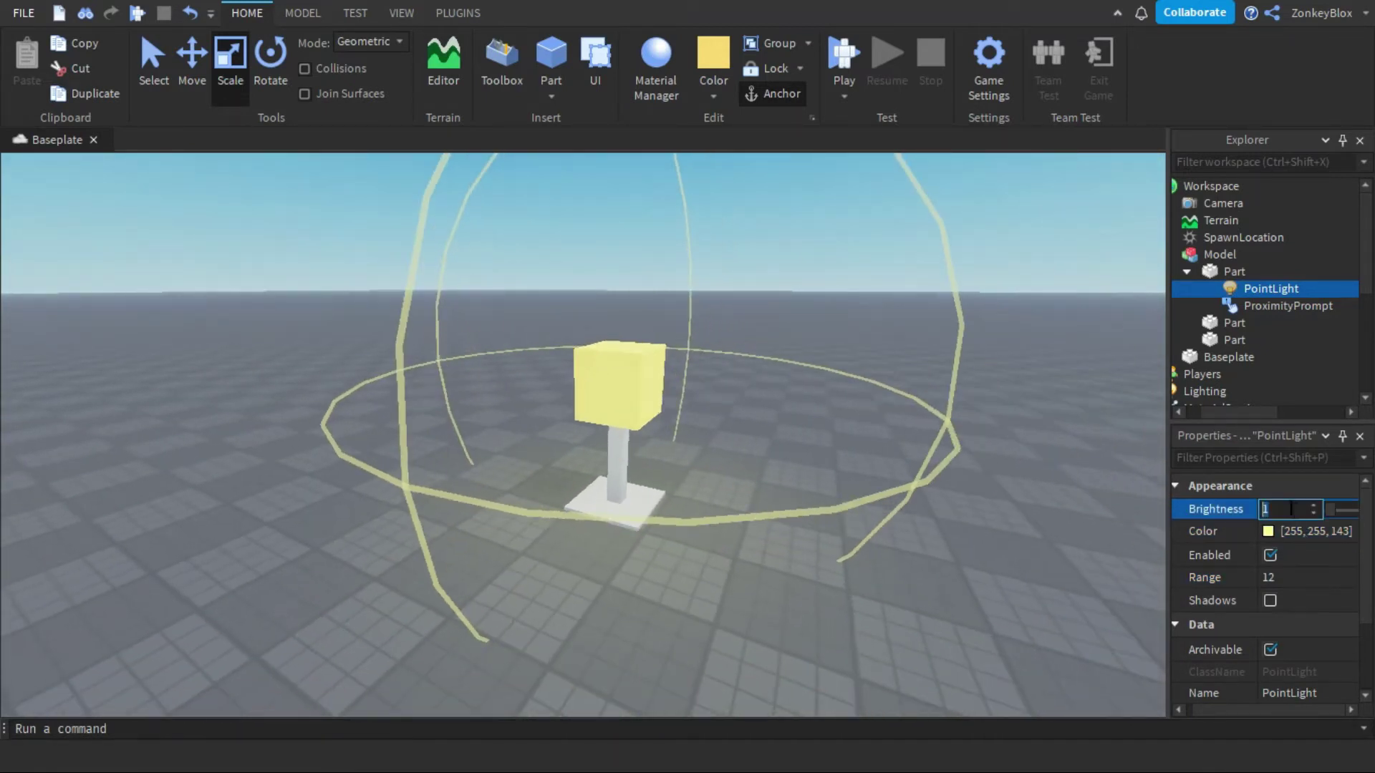
type("3")
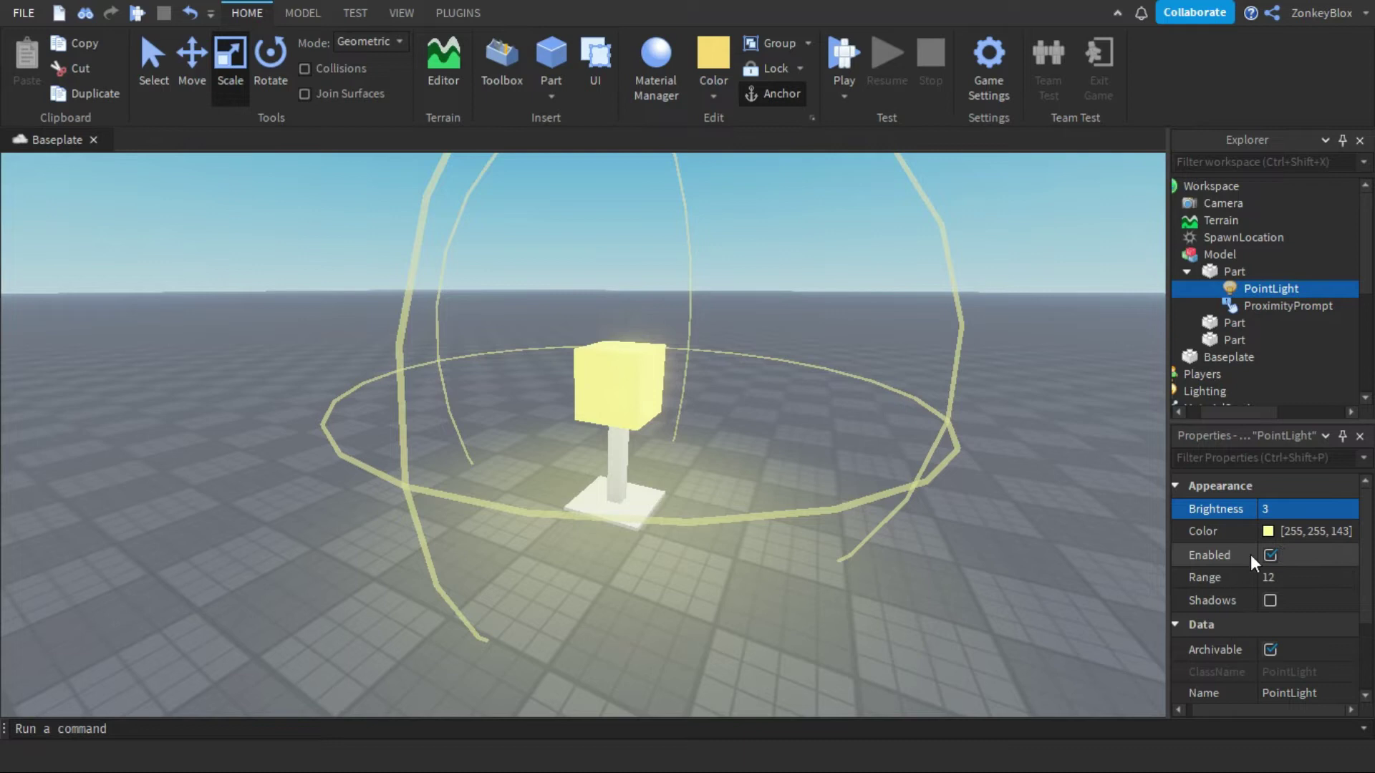
left_click(1271, 556)
Step: Add a Script to the lamp head part that holds the PointLight and ProximityPrompt
key("a")
right_click_drag(911, 435, 945, 424)
key("w")
key("w")
key("s")
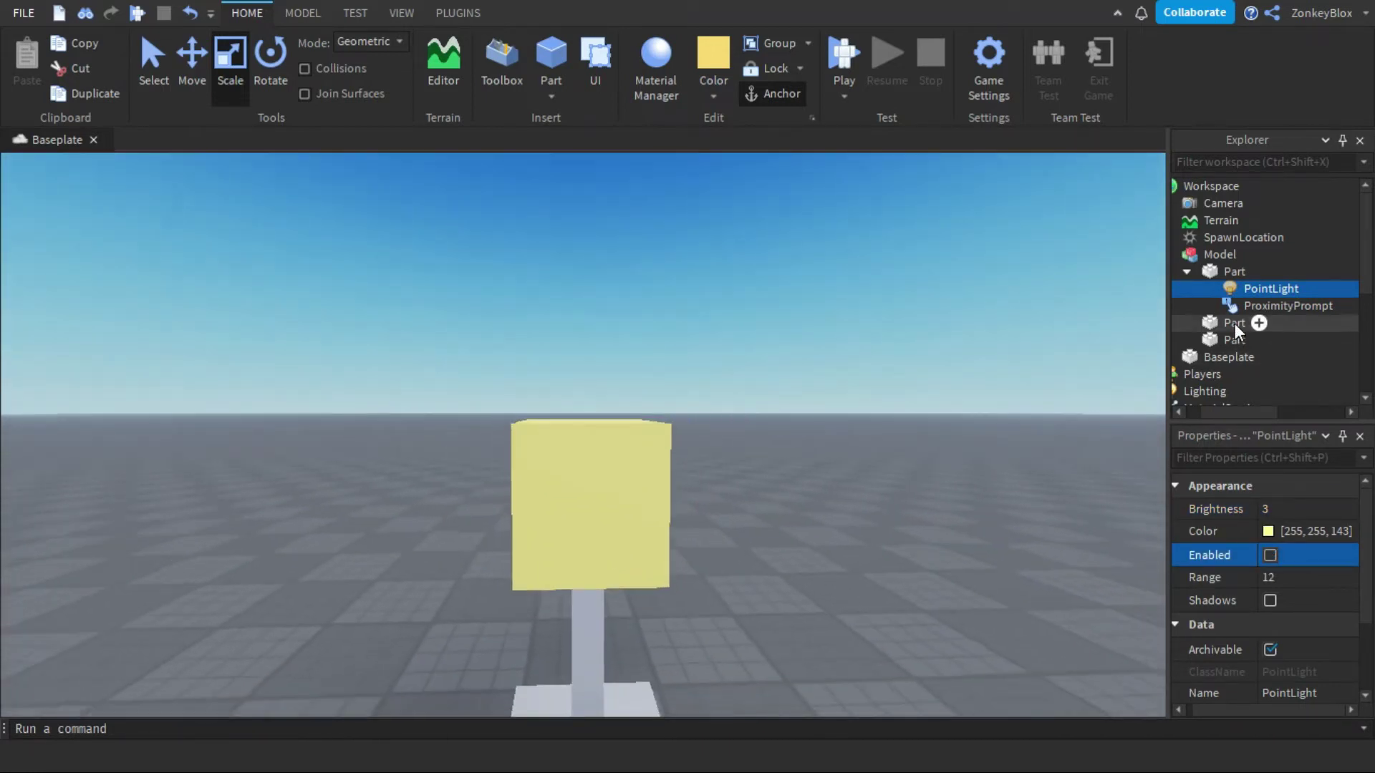
key("d")
left_click(1259, 272)
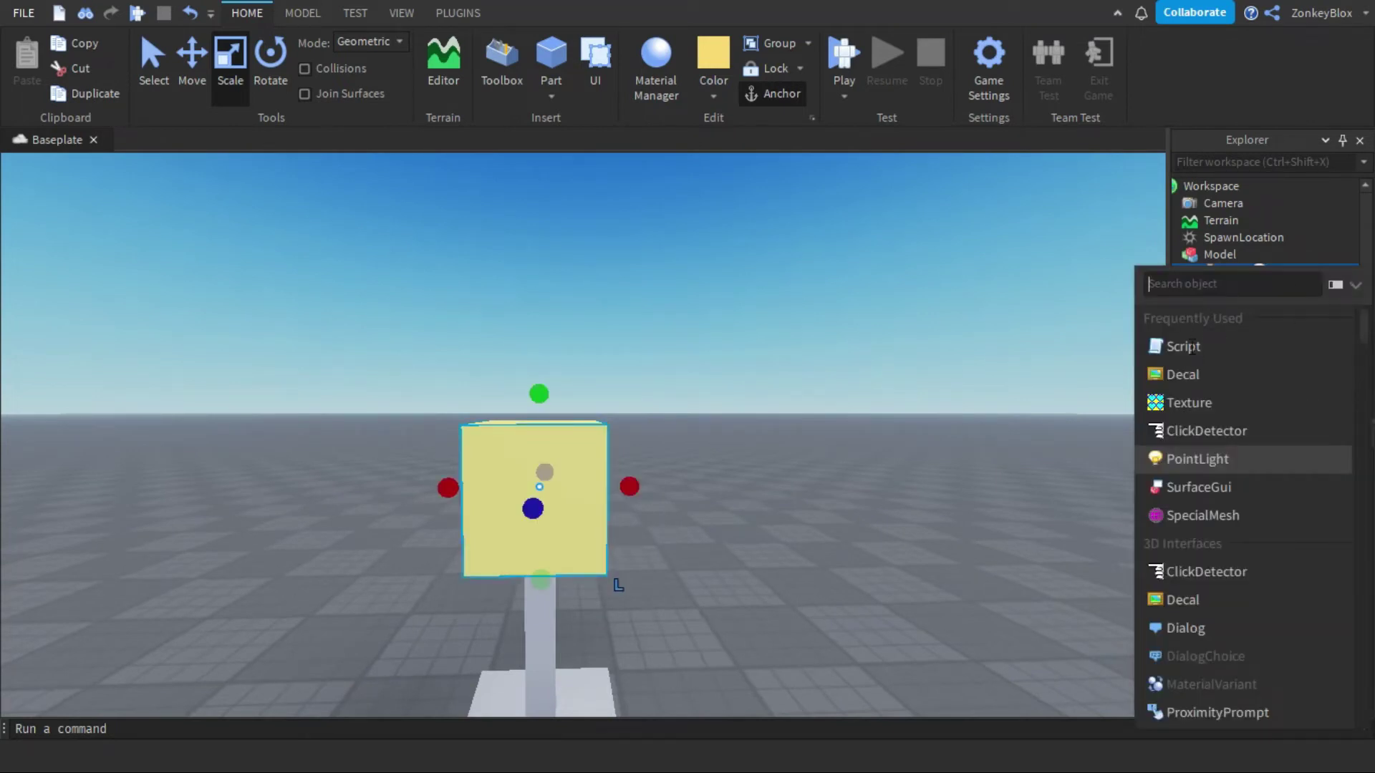
left_click(1196, 350)
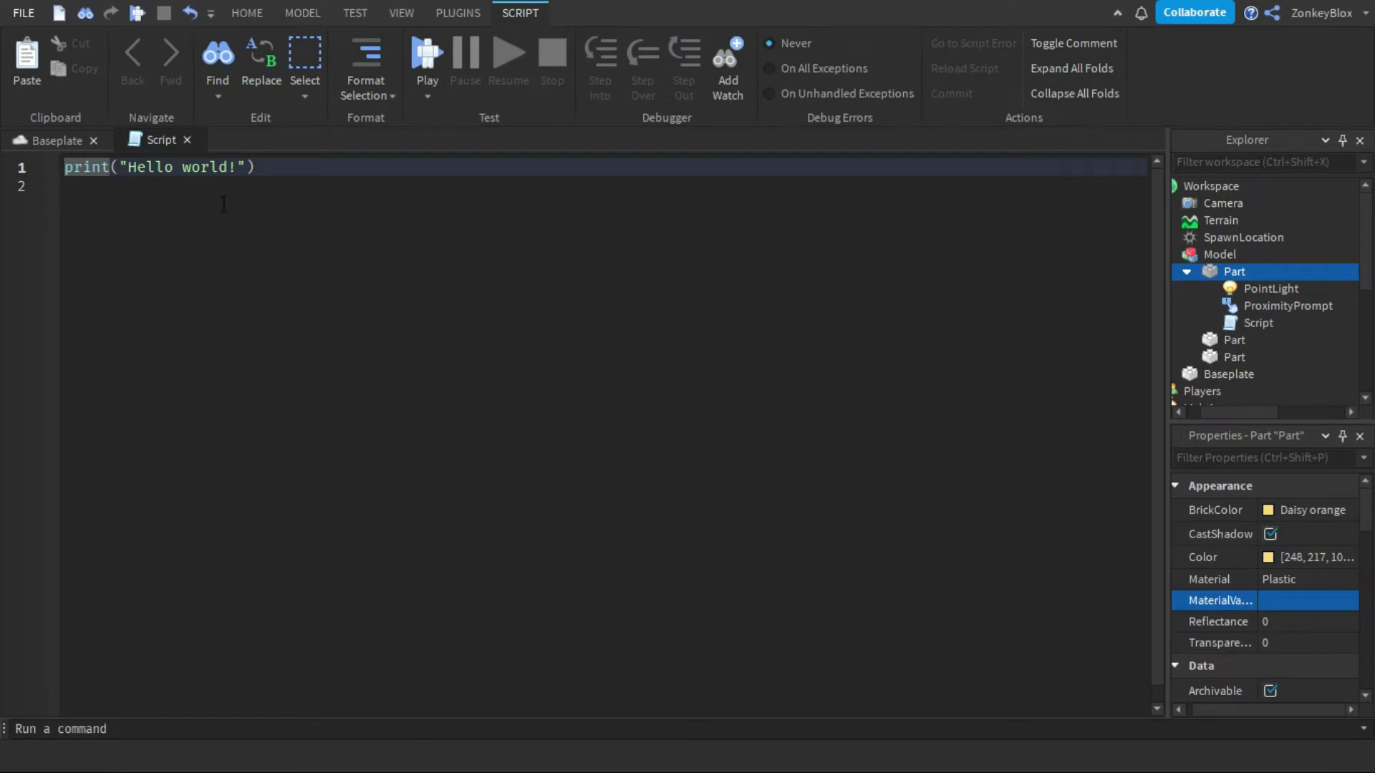
Step: Replace the default print line with local prompt = script.Parent.ProximityPrompt and declare on = false below it
left_click_drag(285, 169, 91, 152)
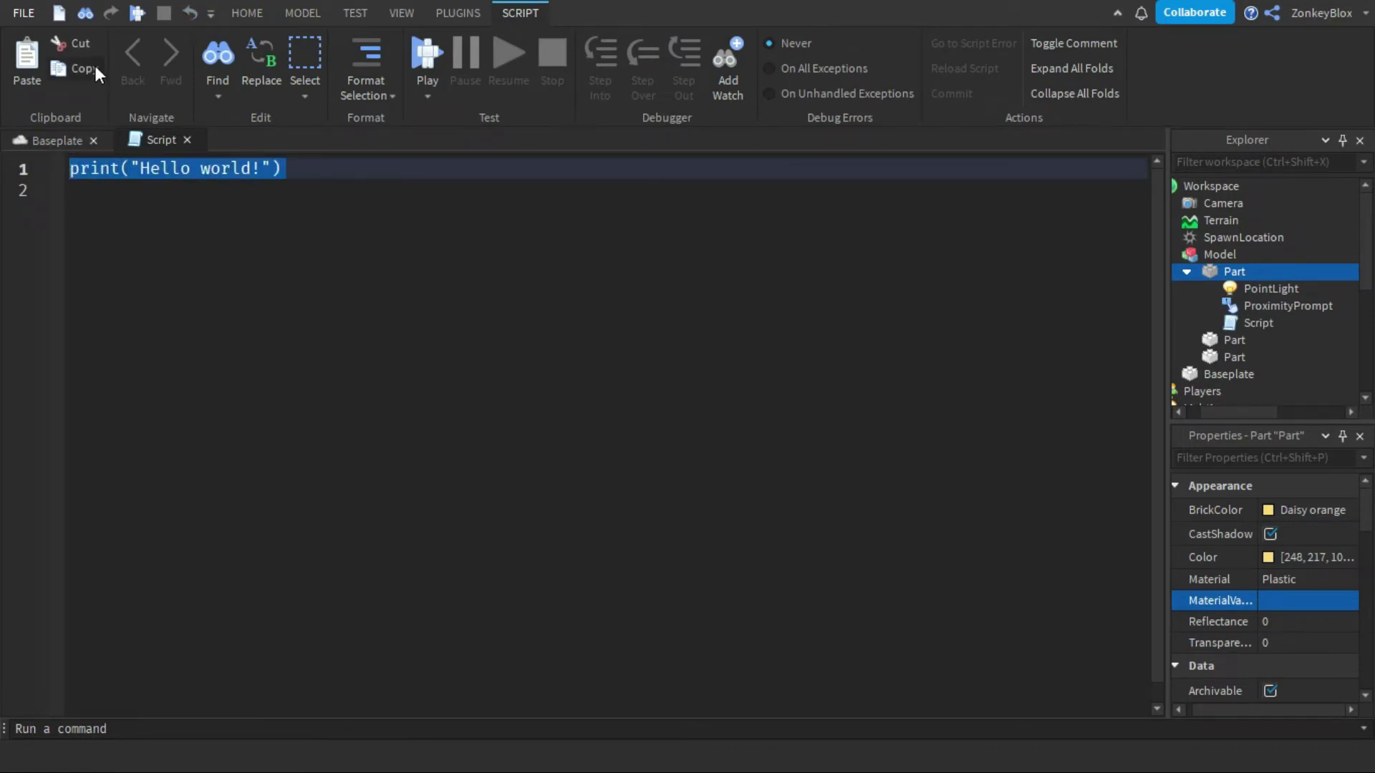
key("BackSpace")
type("local promp")
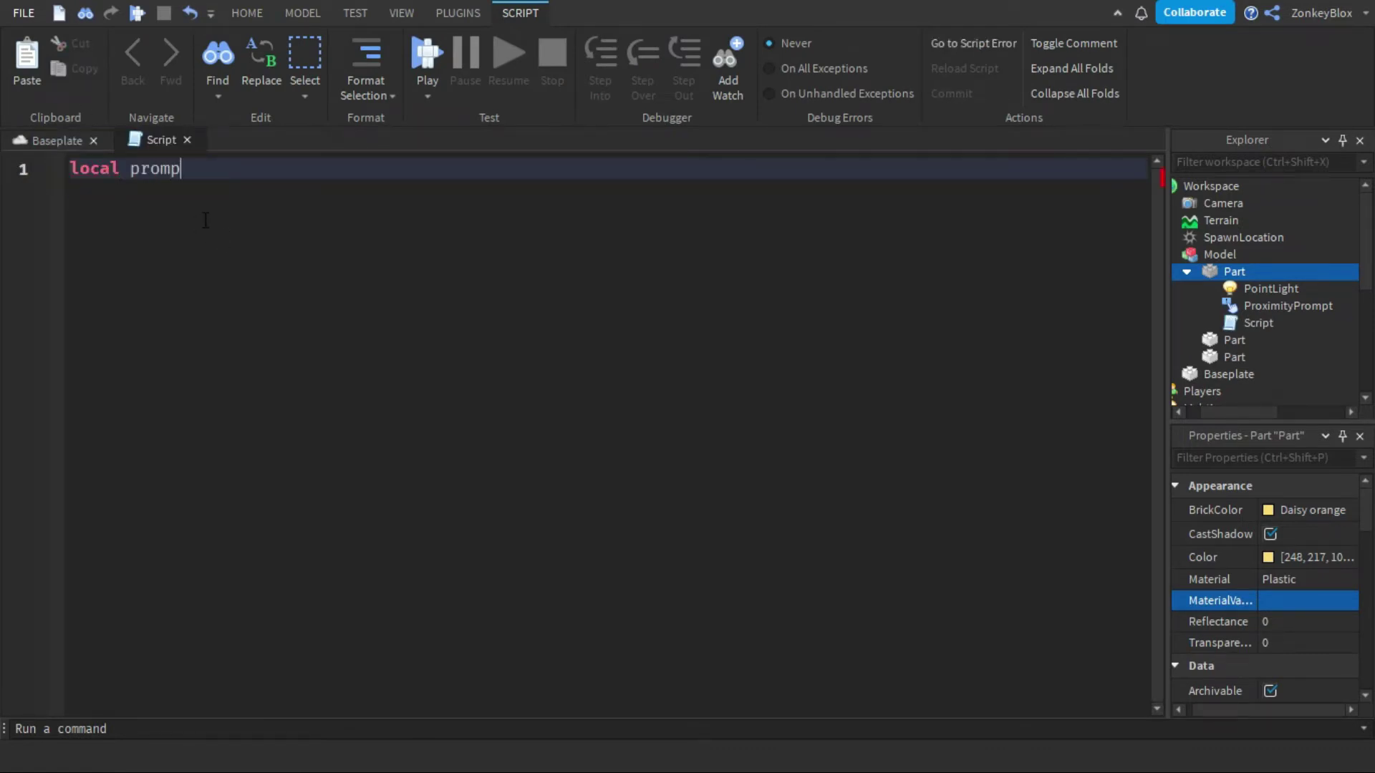
type("t = script.Parent.ProximityPrompt")
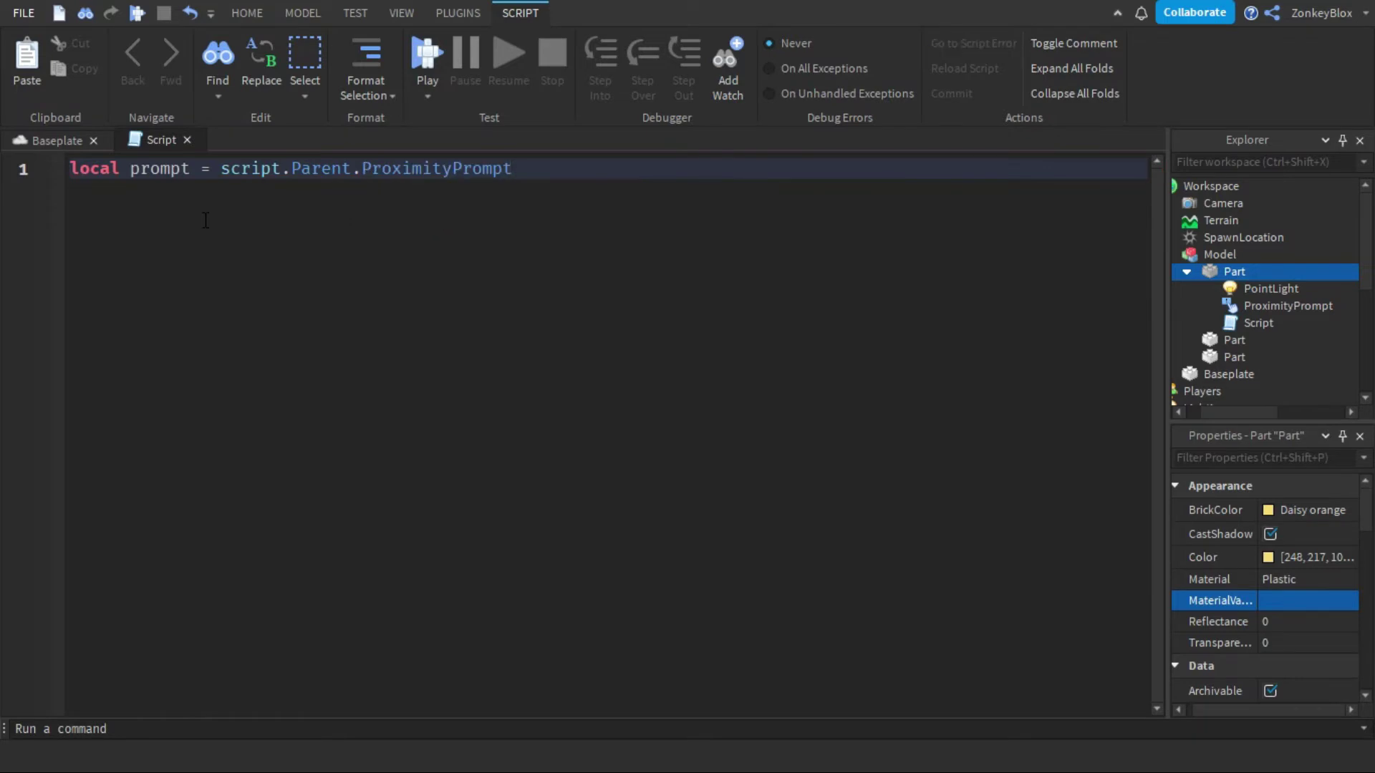
key("Return")
key("Return")
type("on = fa")
key("Tab")
key("Return")
key("Return")
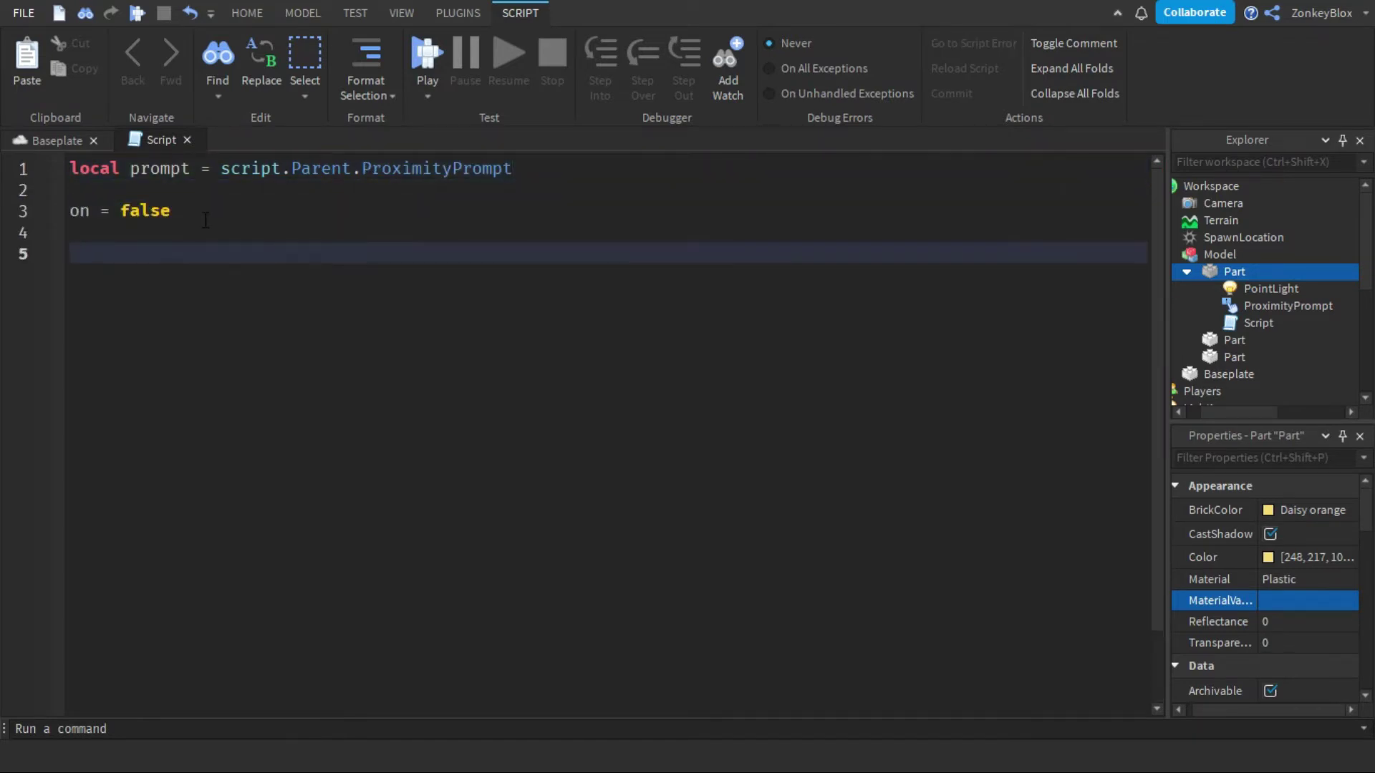
Step: Connect an anonymous function to the prompt's trigger event with prompt.Triggered:Connect(function()
type("print(")
key("BackSpace")
key("BackSpace")
key("BackSpace")
key("BackSpace")
type("ompt.Triggered:c")
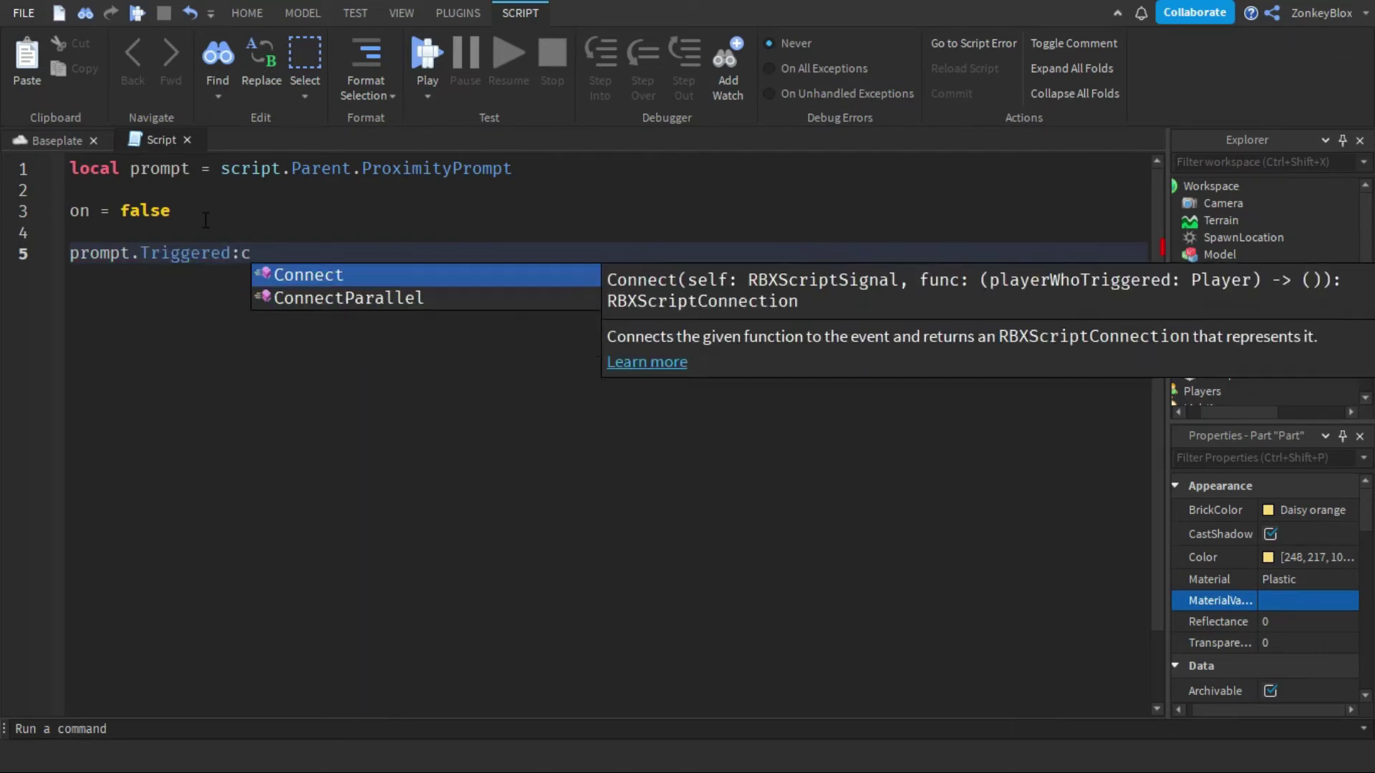
key("Tab")
key("Return")
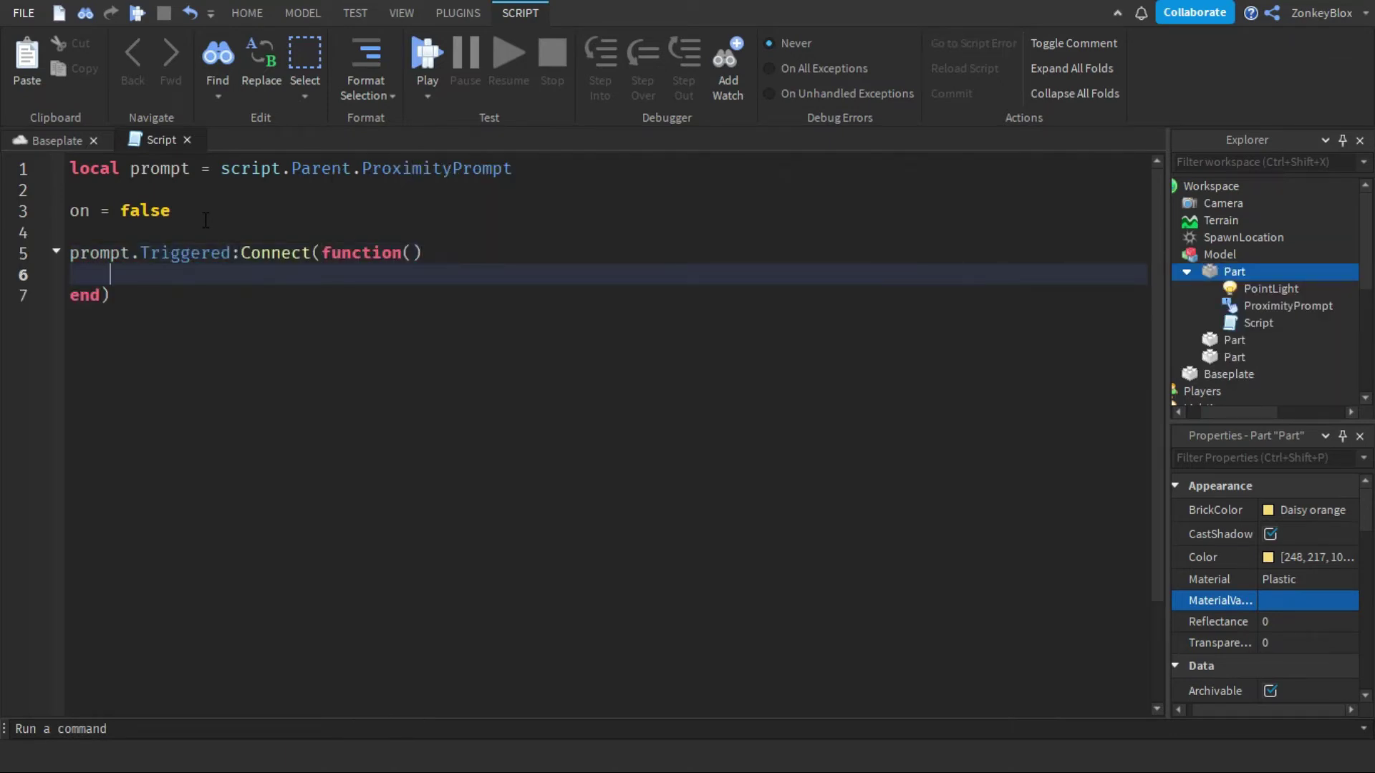
Step: Inside the function, add an if on == false then block that sets on = true and script.Parent.PointLight.Enabled = true
type("if on == false then")
key("Return")
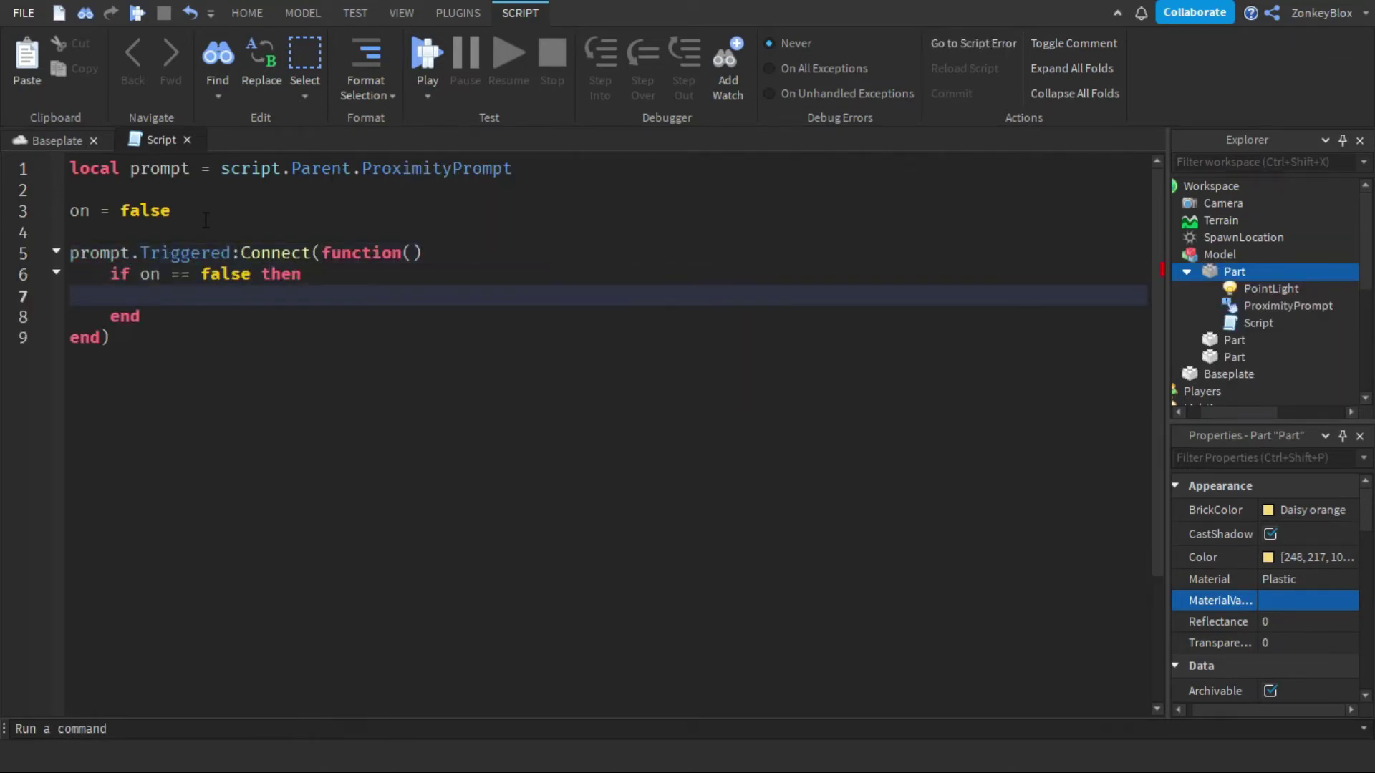
key("Return")
type("script.Parent.PointLight")
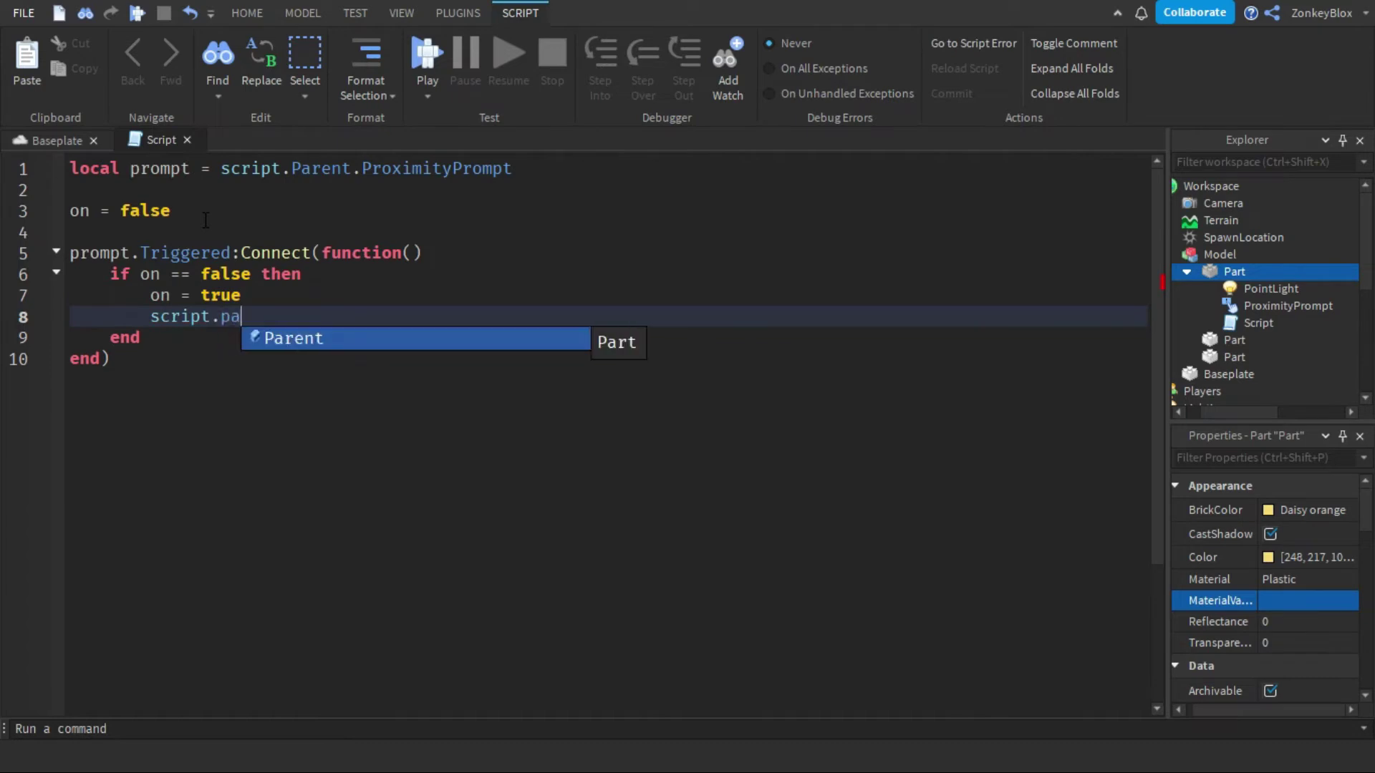
type(".Enabled = true")
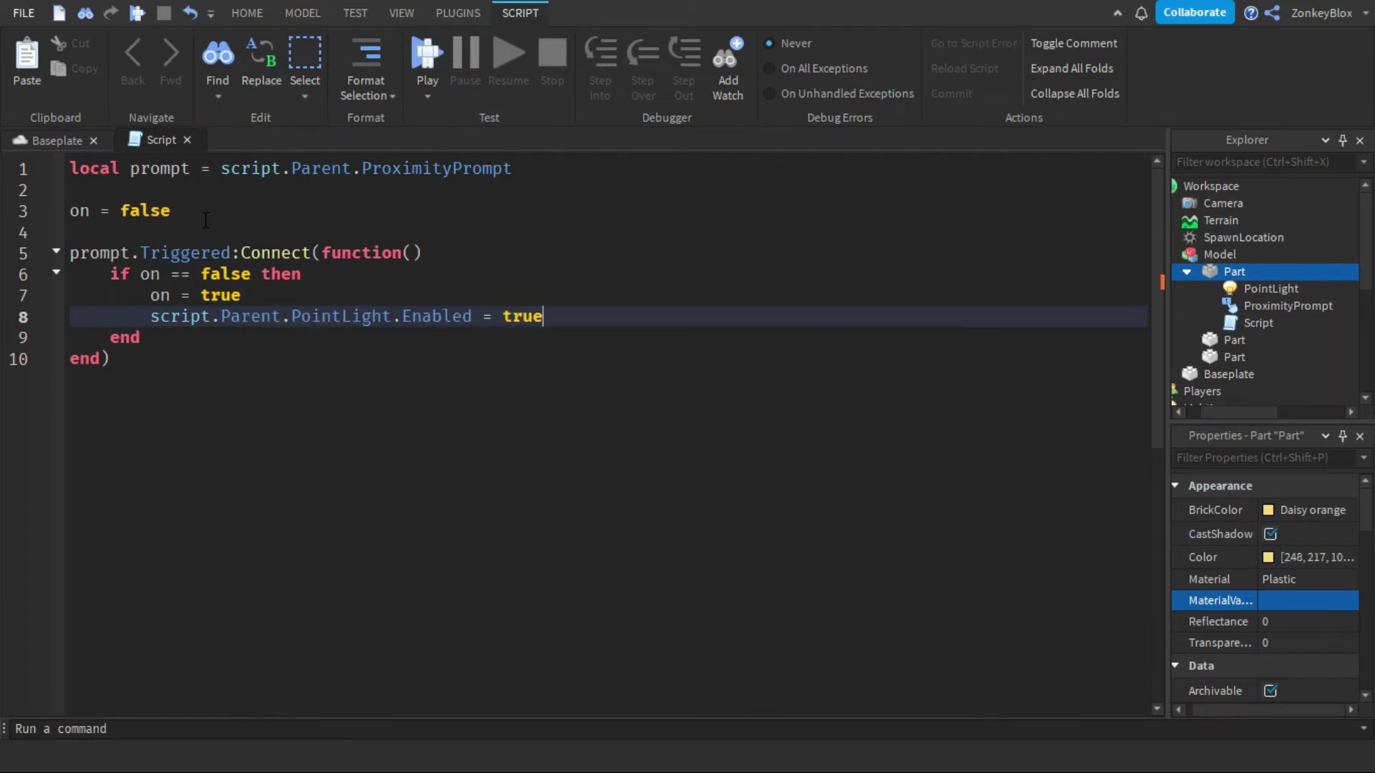
Step: In the on == false block, add script.Parent.Material = Enum.Material.Neon
key("Return")
type("script.Parent.Material.")
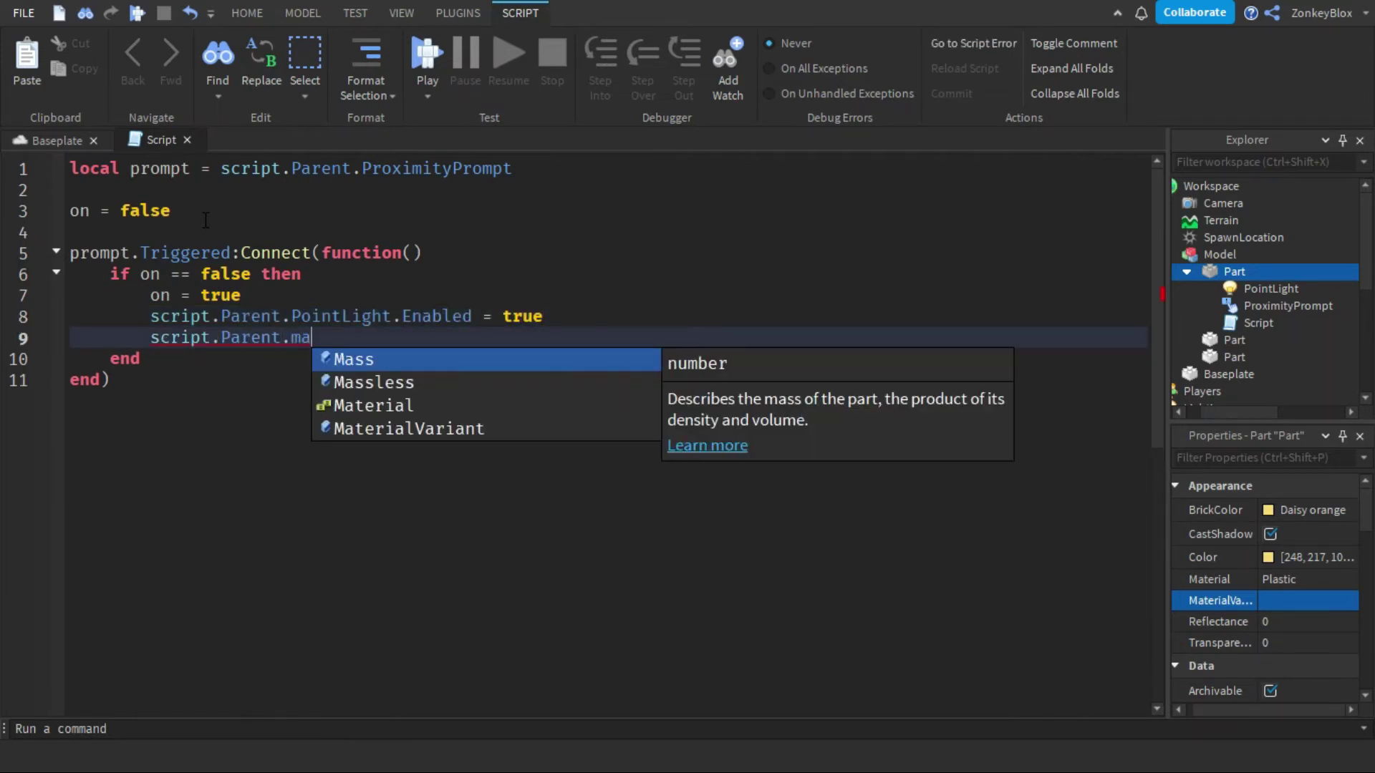
key("BackSpace")
type("= Enum.Material.N")
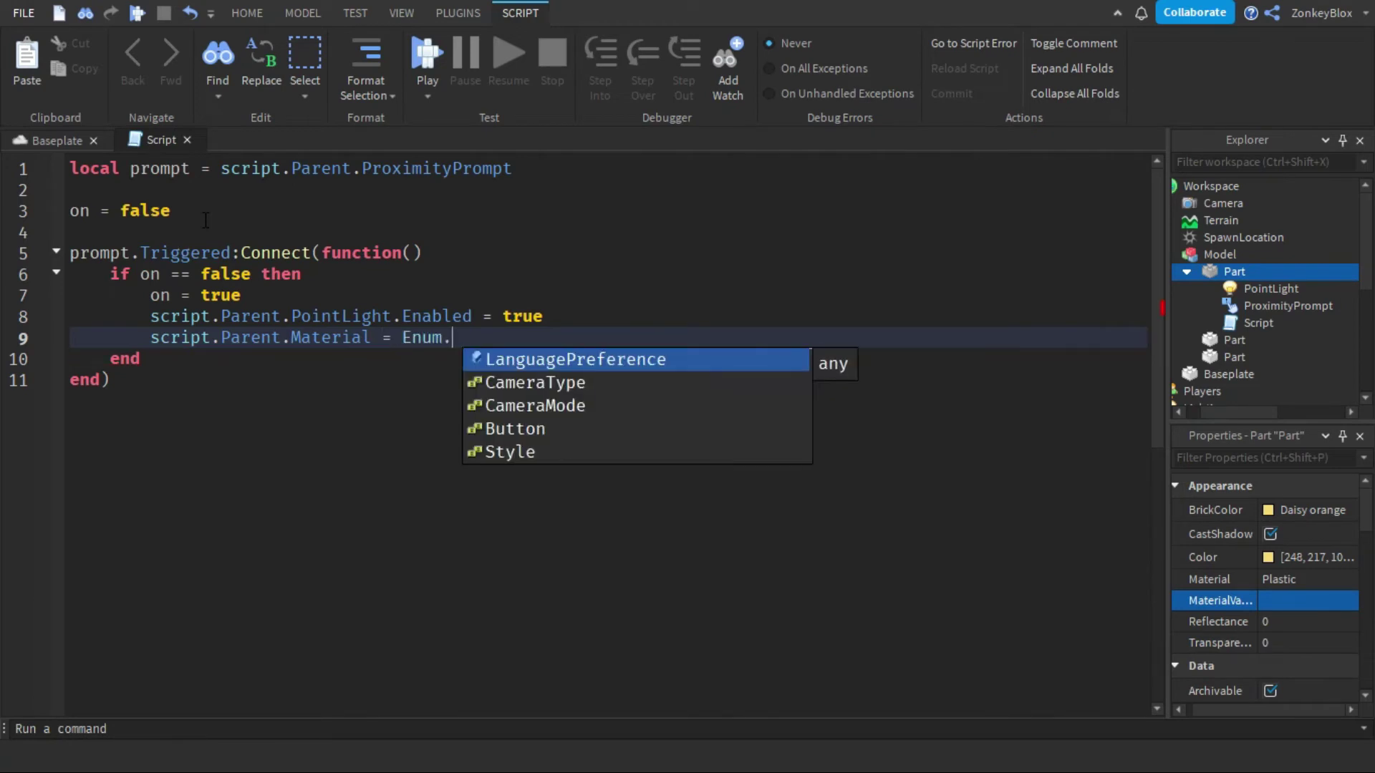
key("Tab")
Step: Add an else branch to the if statement and begin it with a nested if on == true then
key("Return")
type("el")
key("Down")
key("Tab")
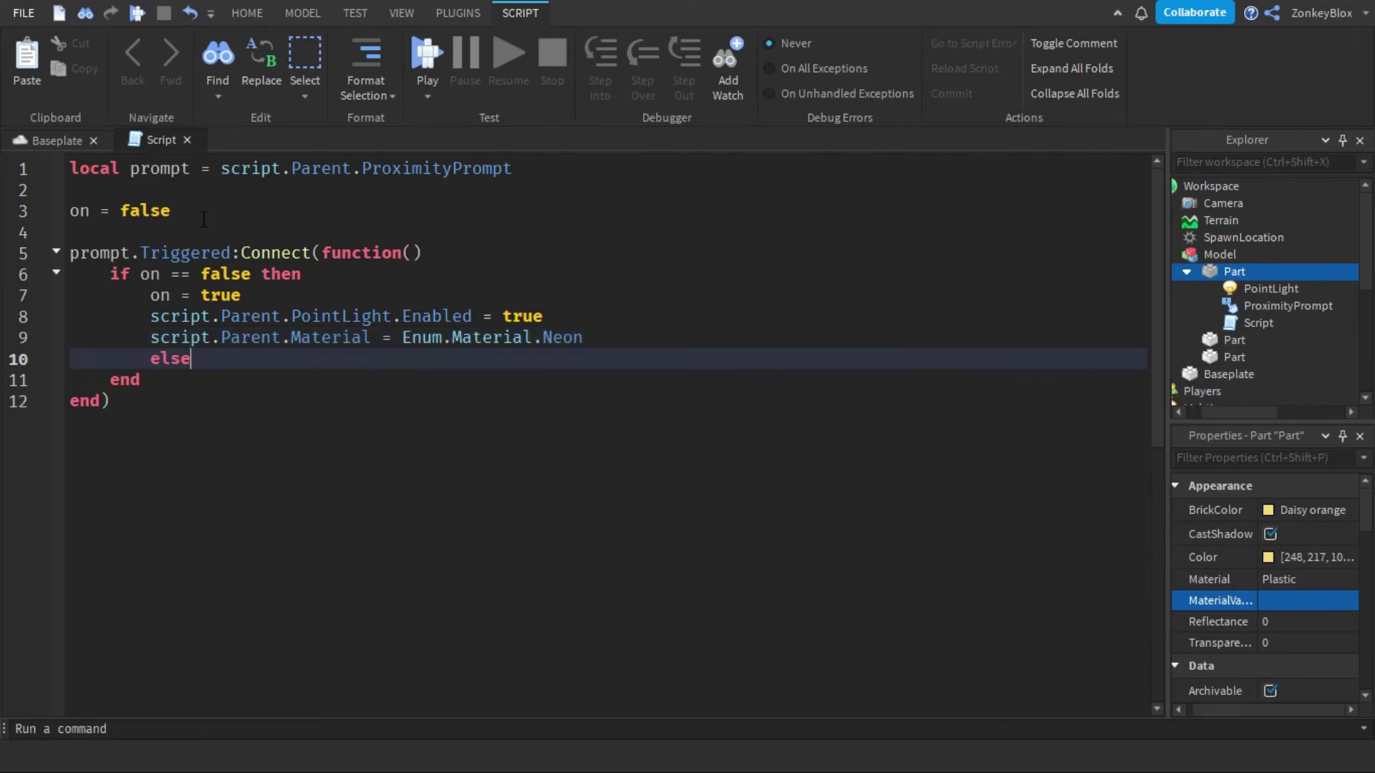
type("i")
key("BackSpace")
key("BackSpace")
key("Return")
type("i")
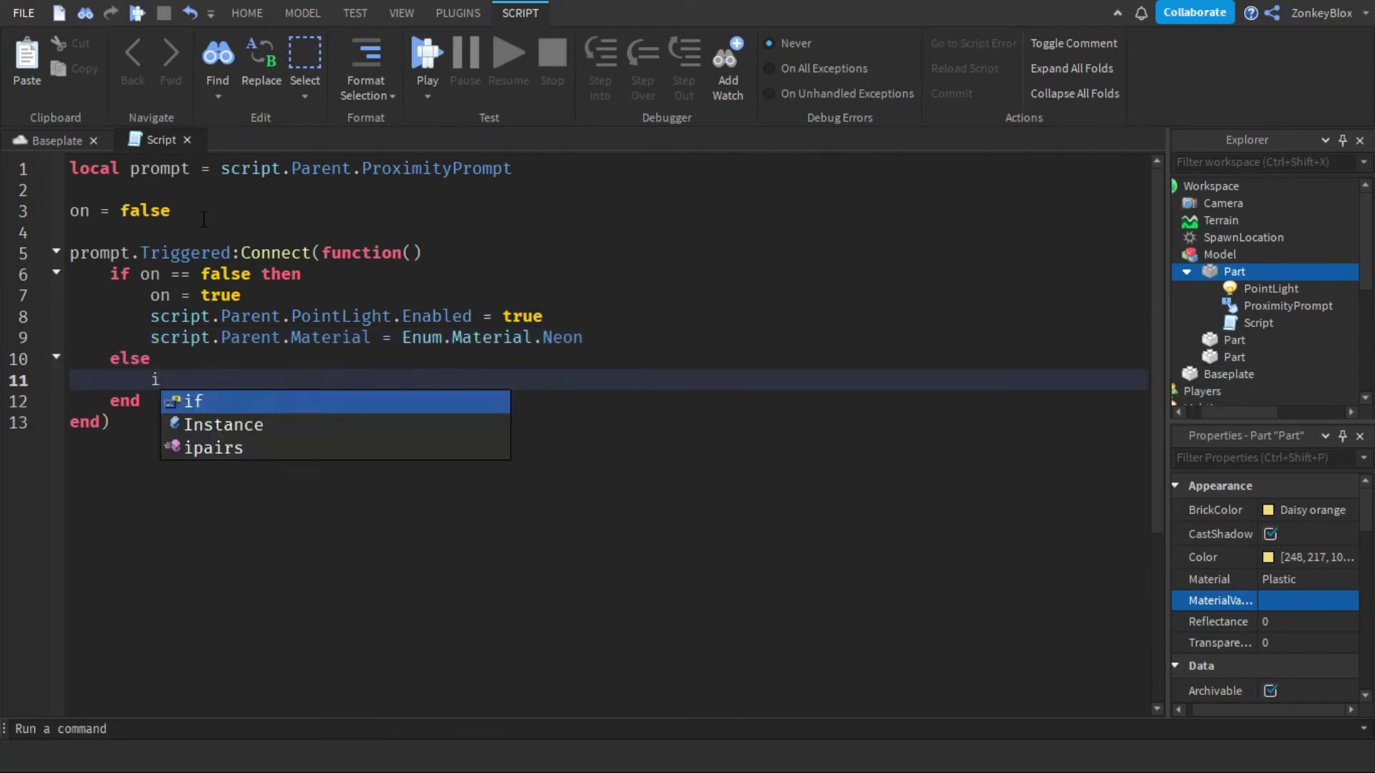
type("f on == true then")
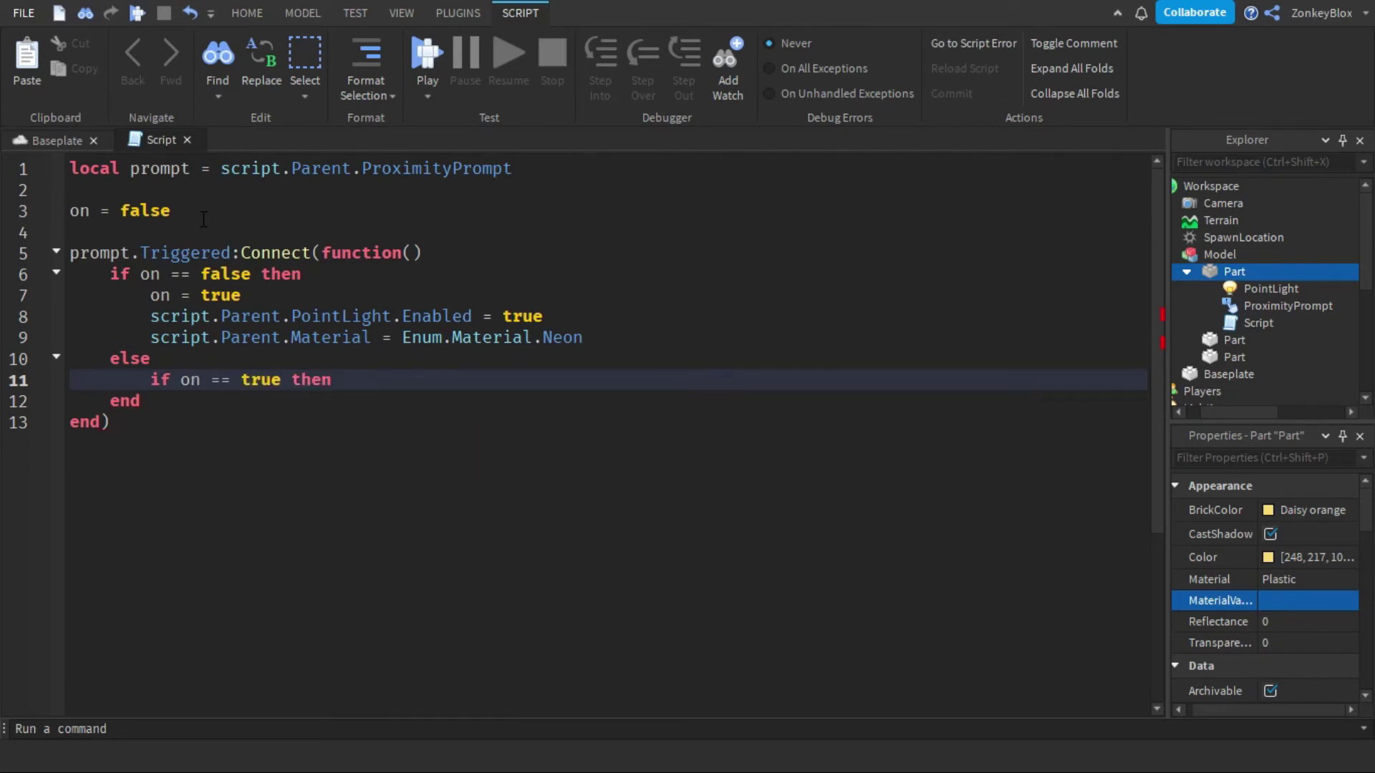
Step: In the nested on == true block, set on = false and script.Parent.PointLight.Enabled = false
key("Return")
type("on = false")
key("Return")
type("script.Parent.")
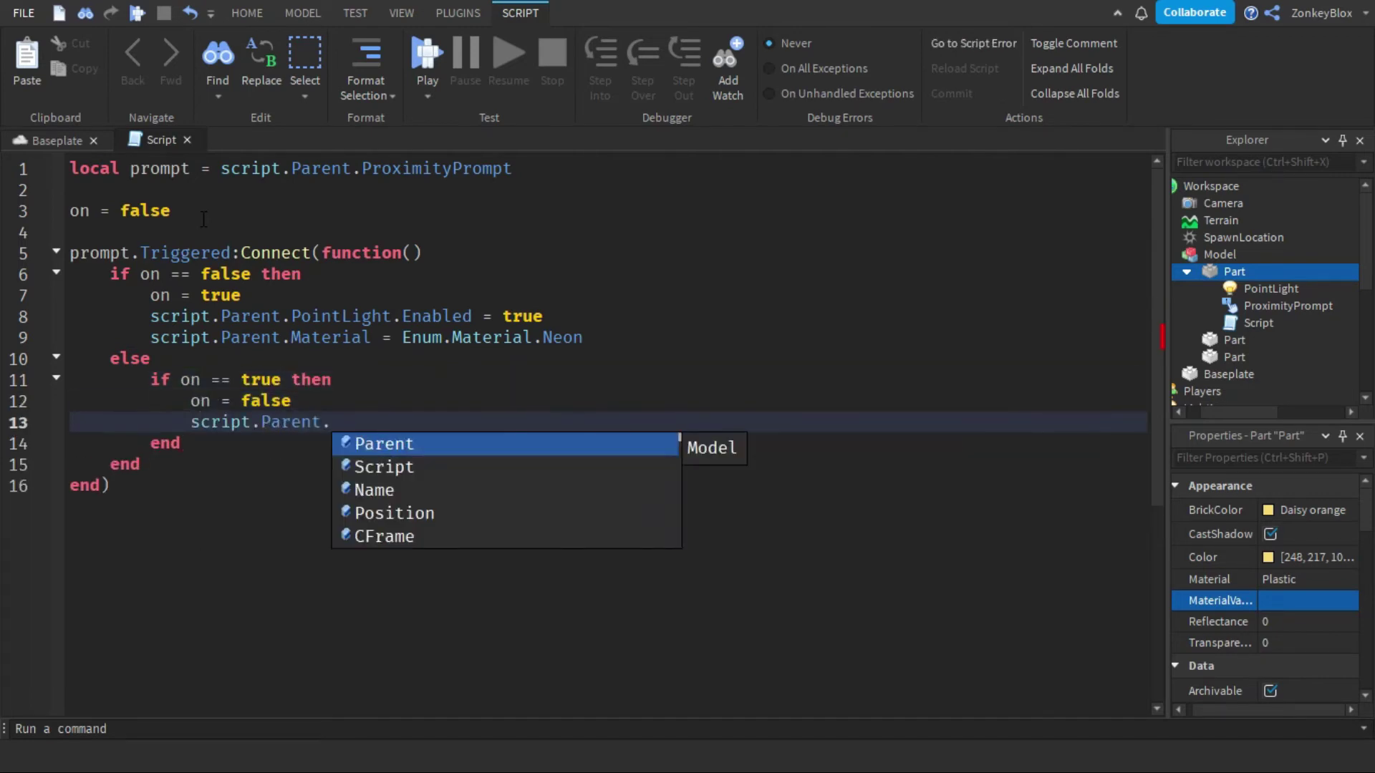
type("PointLight.Enabled = false")
Step: In the on == true block, add script.Parent.Material = Enum.Material.Plastic
key("Return")
type("script.Parent.")
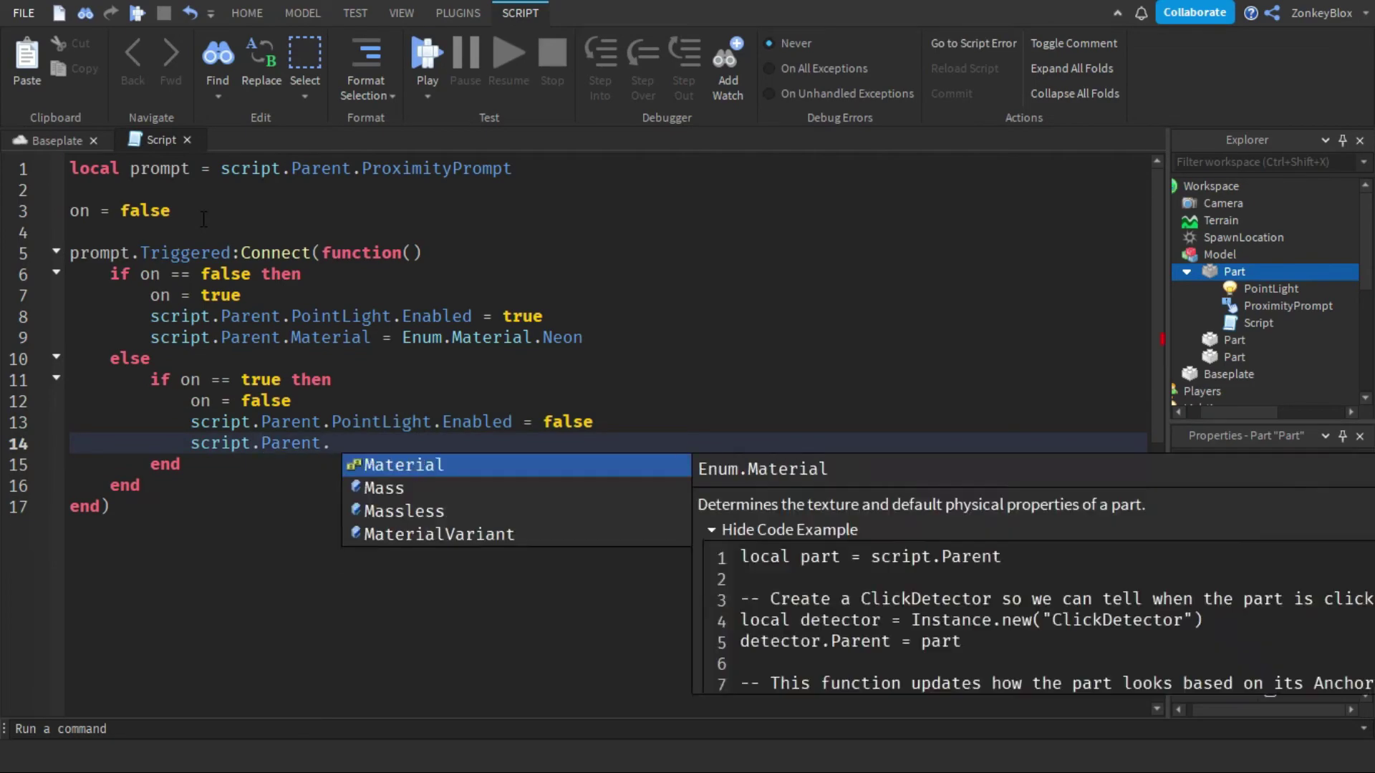
type("Material = Enum.Material.Plastic")
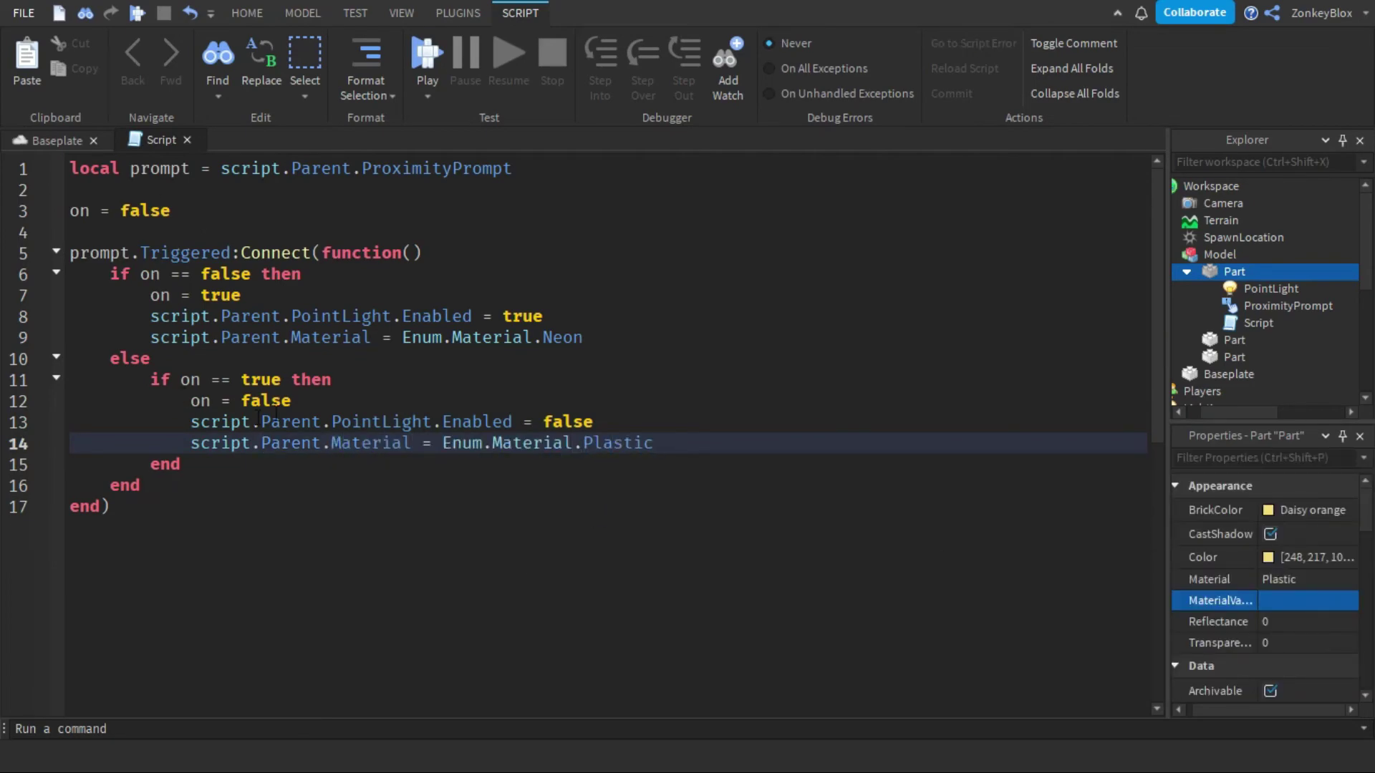
Step: Return to the Baseplate viewport and start a play test
left_click(63, 142)
right_click_drag(739, 383, 757, 411)
scroll(745, 401, "down", 4)
left_click(752, 412)
left_click(843, 57)
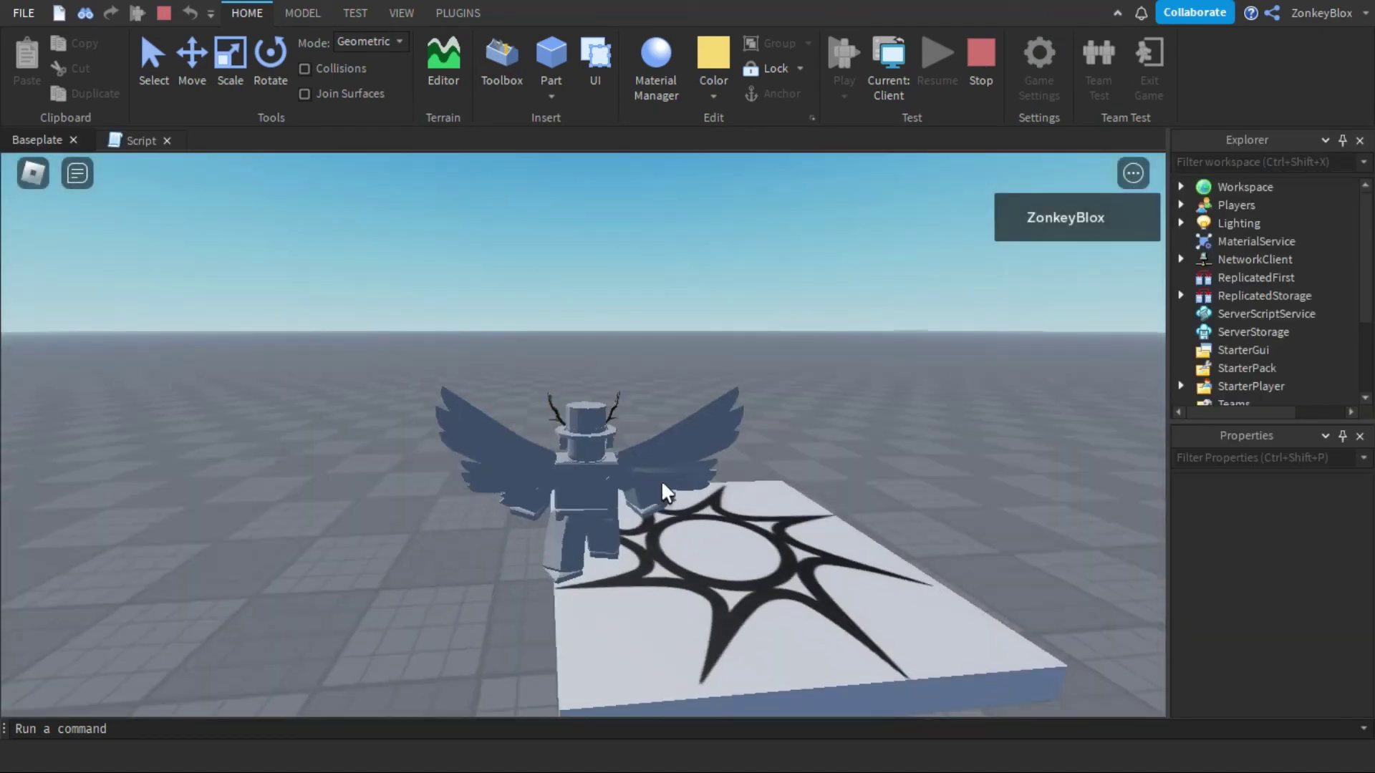
Step: Walk the avatar from the spawn pad to the lamp and trigger its prompt to switch the light on
right_click_drag(663, 484, 663, 485)
key("w")
key("w")
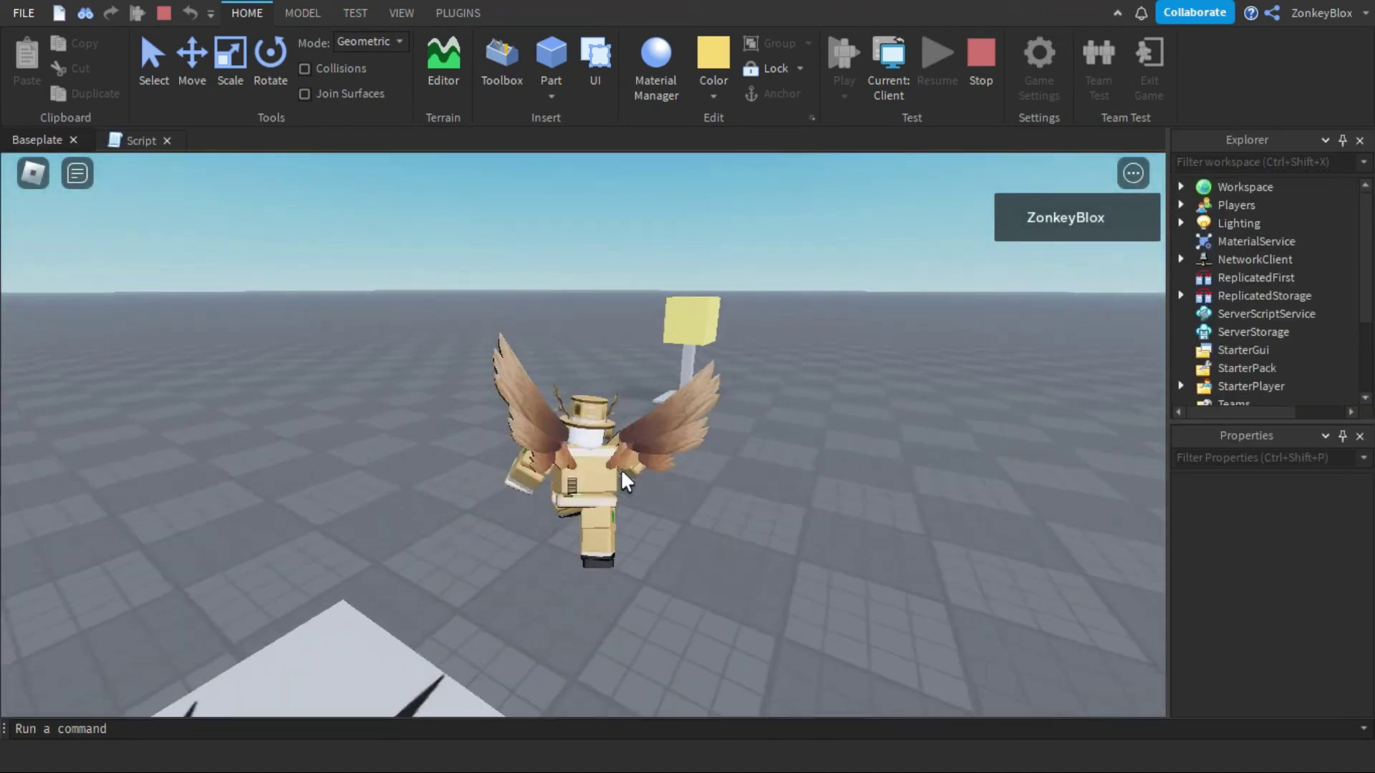
key("e")
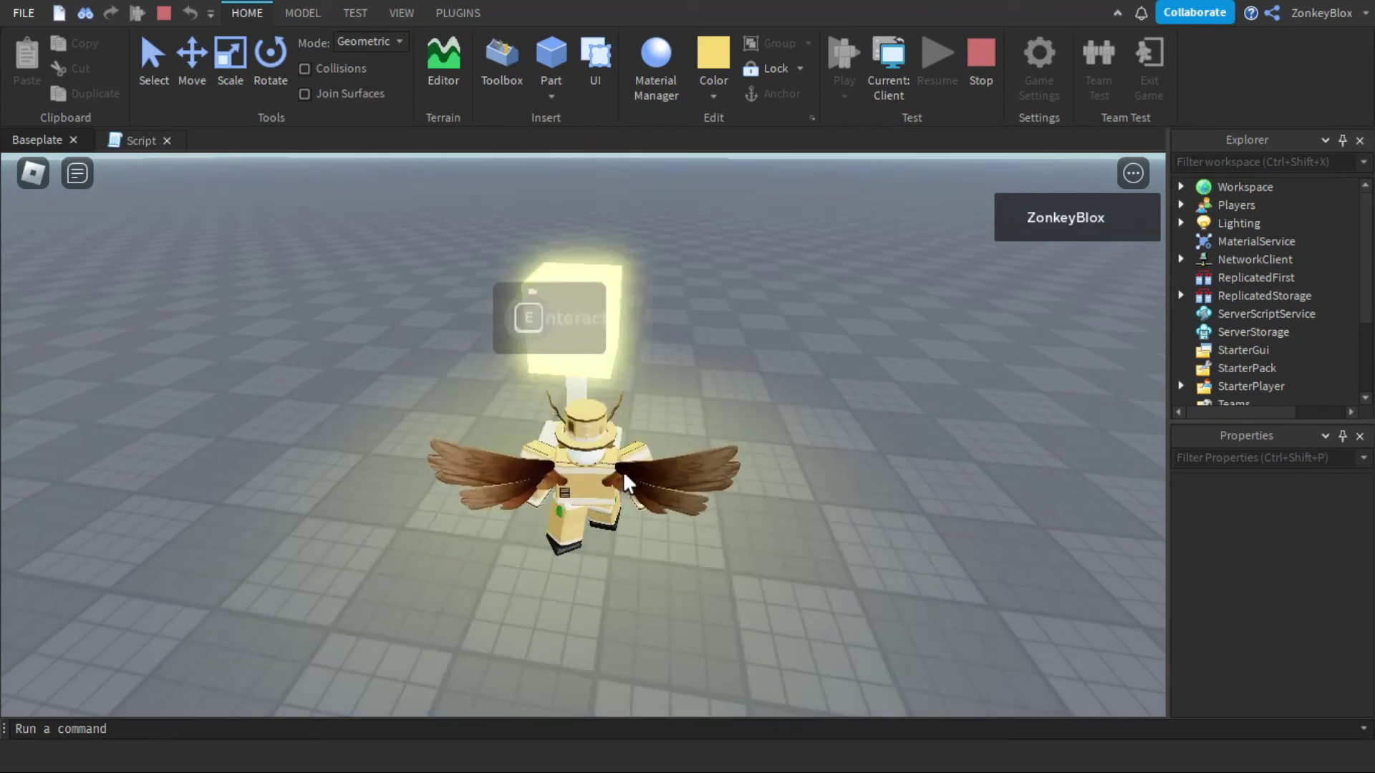
Step: Toggle the lamp off and on through its prompt while checking it from several angles around the avatar
right_click_drag(625, 474, 609, 470)
key("e")
key("a")
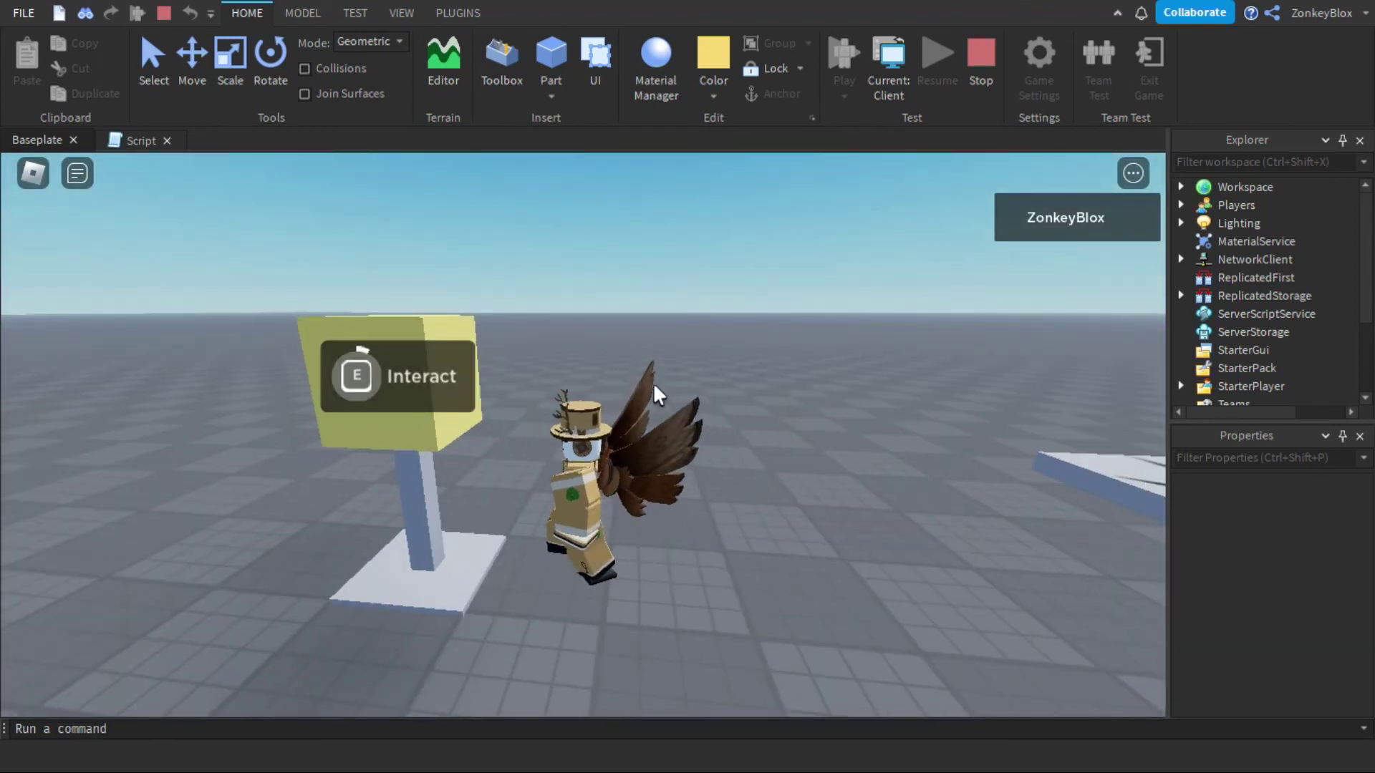
right_click_drag(653, 385, 650, 386)
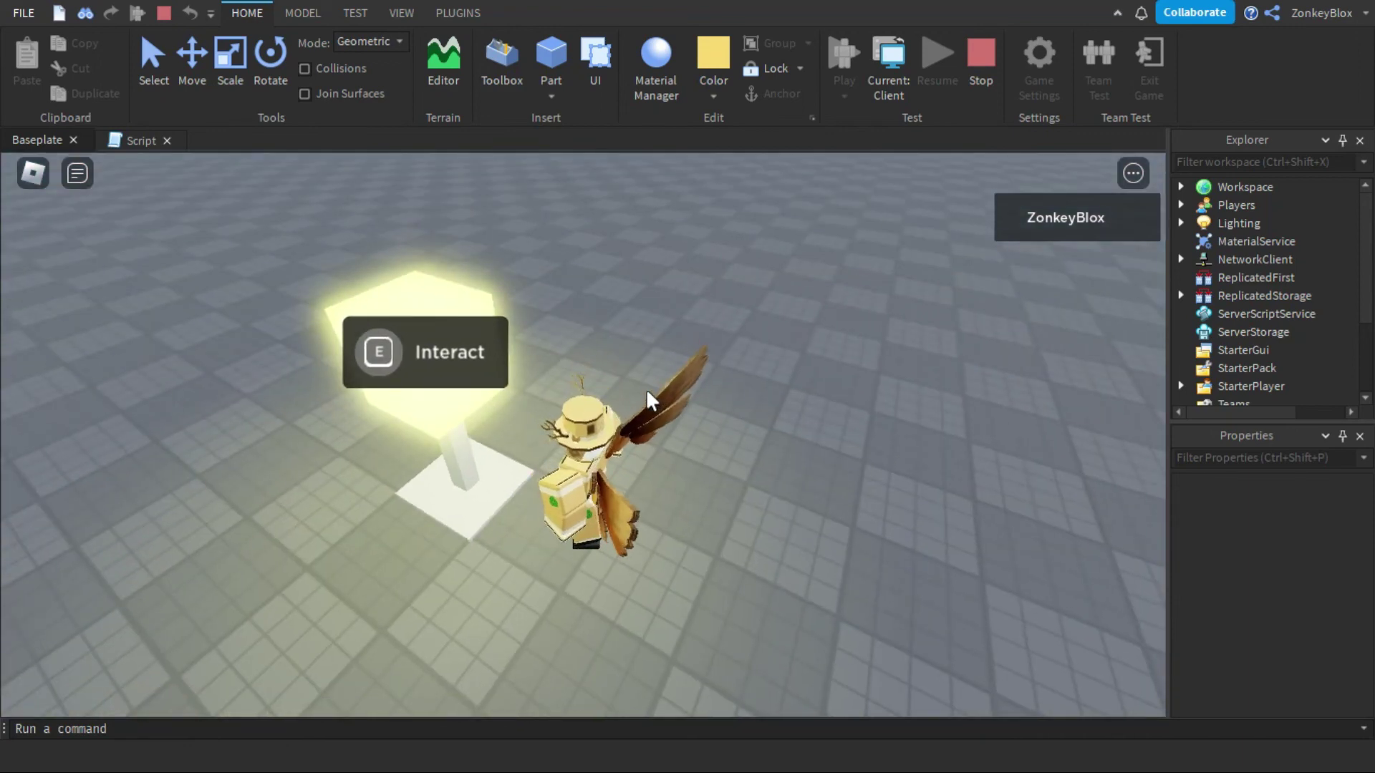
right_click_drag(648, 393, 647, 392)
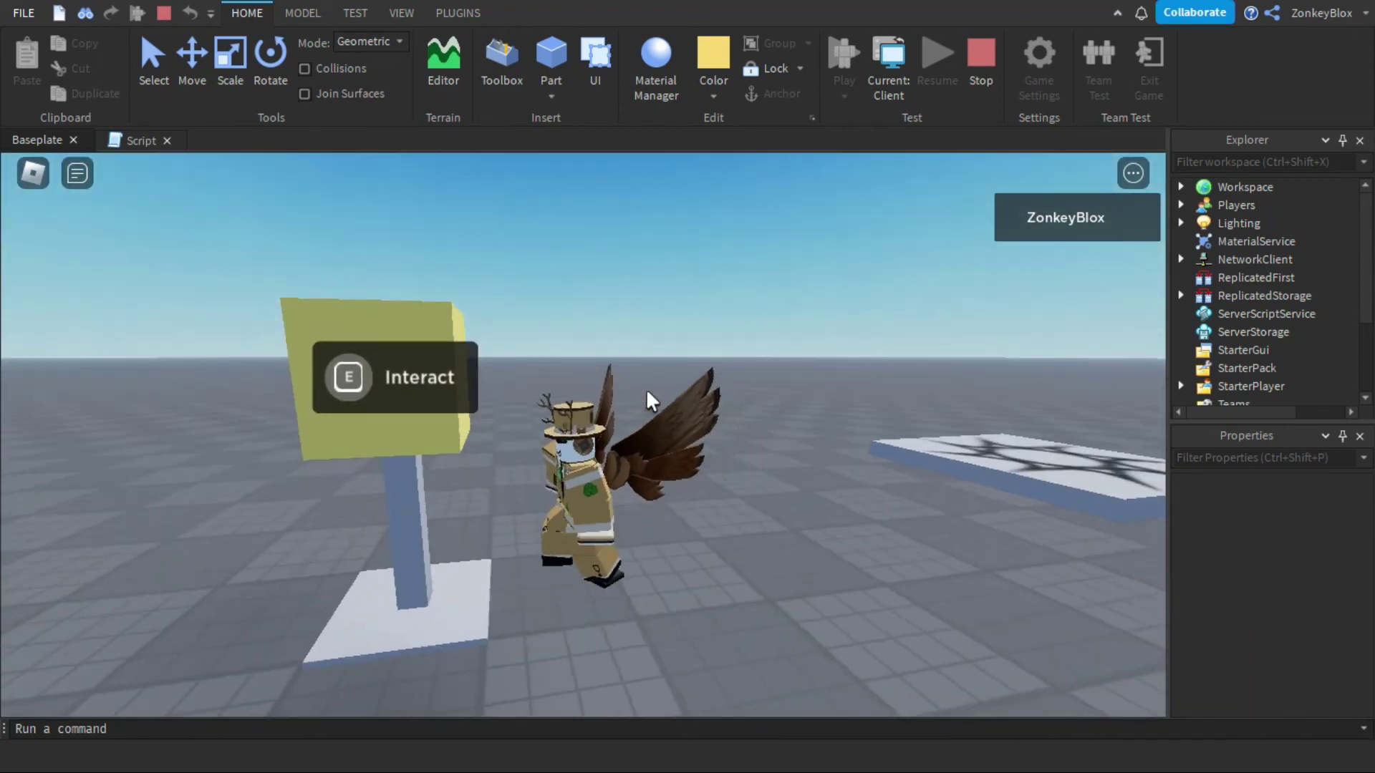
key("e")
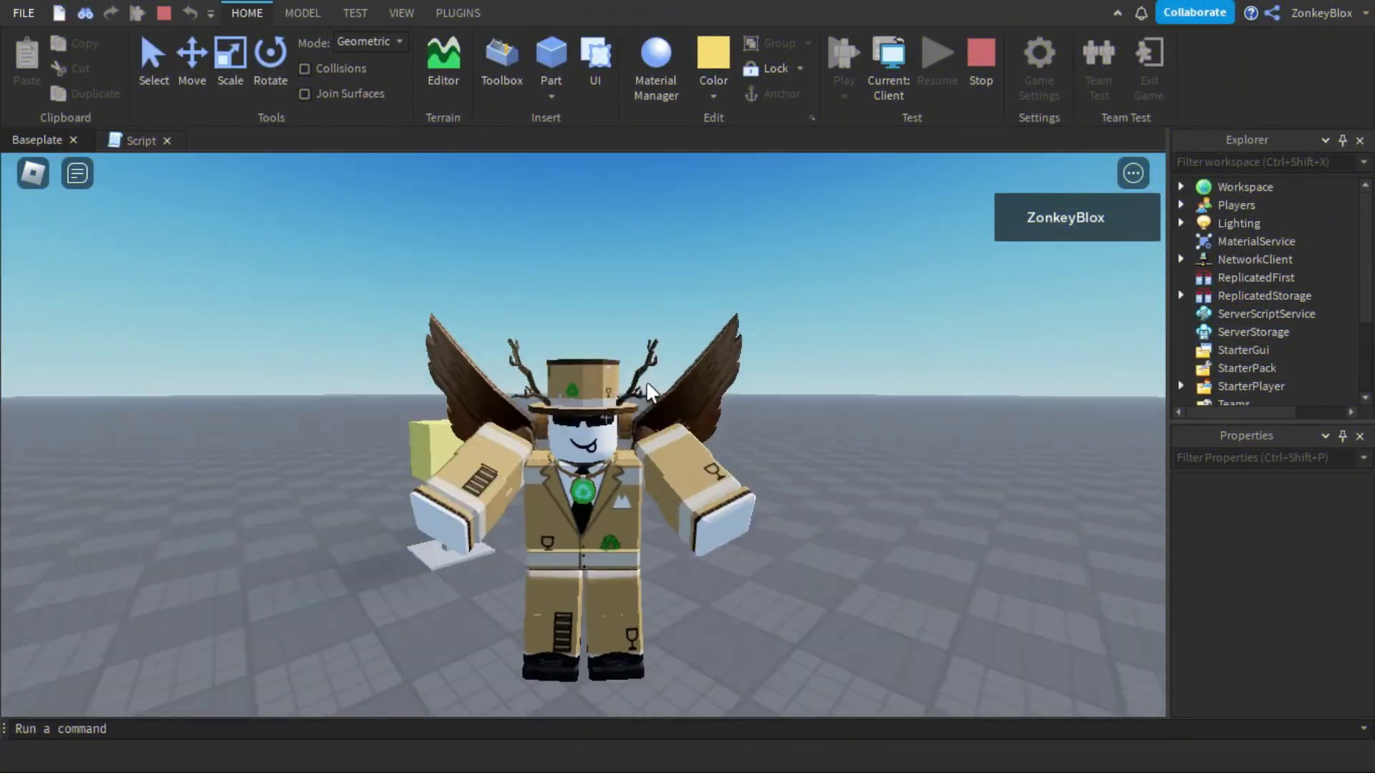
right_click_drag(647, 393, 647, 393)
key("a")
key("s")
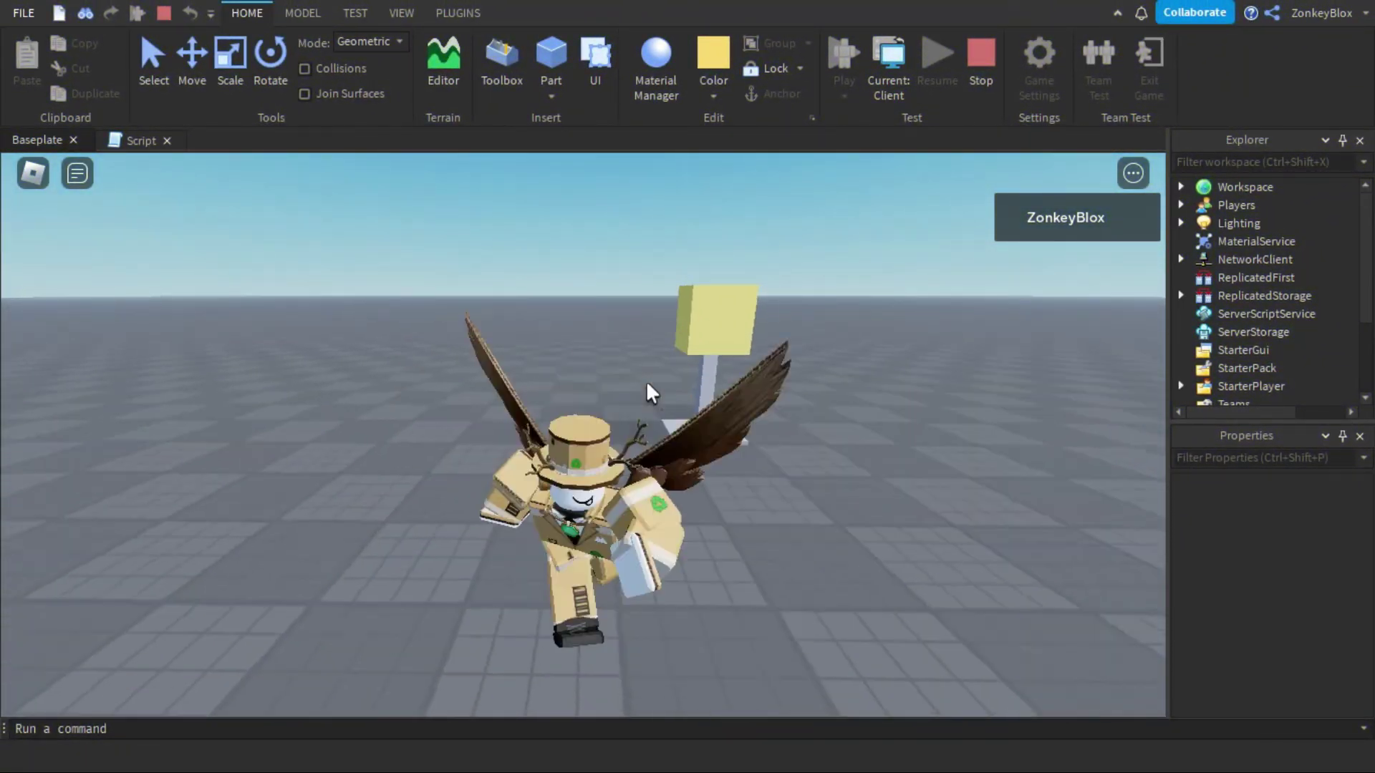